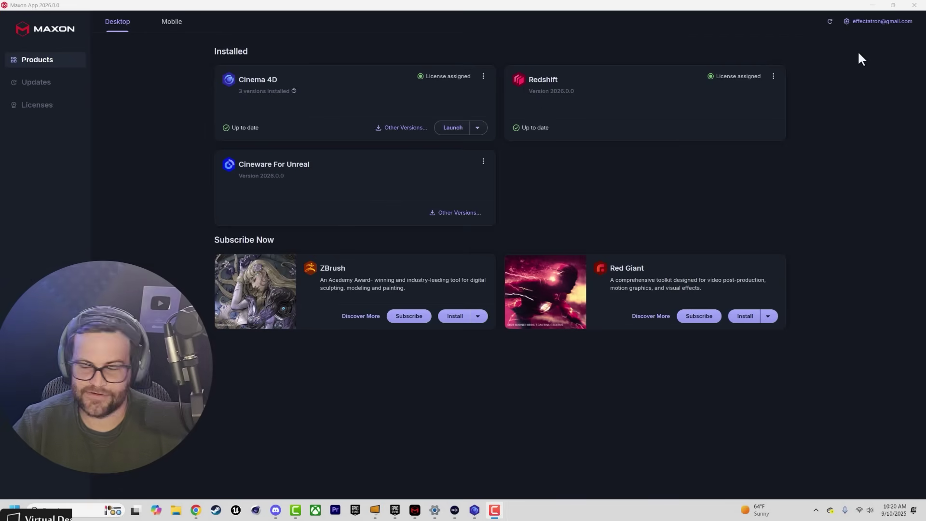
Step: Hide the Maxon App and turn off the live Redshift IPR render in the viewport
click(875, 5)
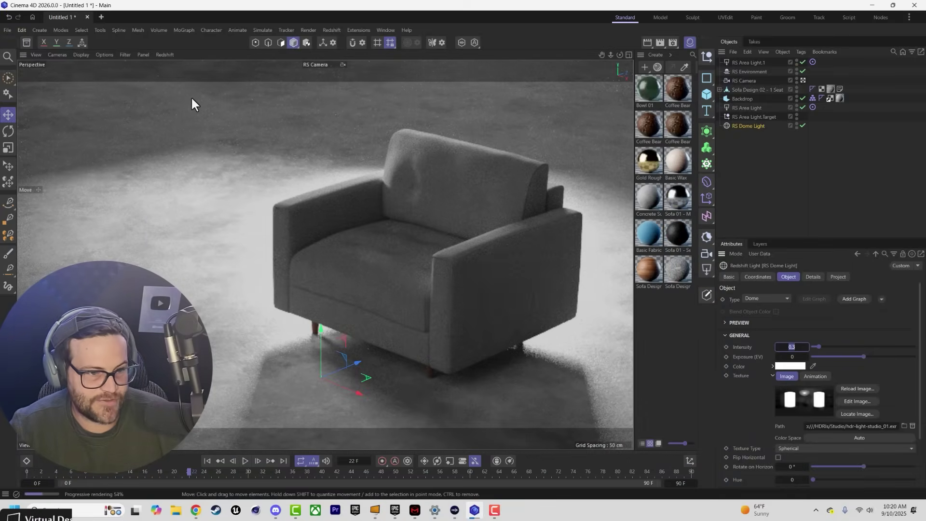
click(164, 54)
click(167, 68)
Step: Open the Asset Browser, clear its old search back to Home, and widen the panel
click(27, 42)
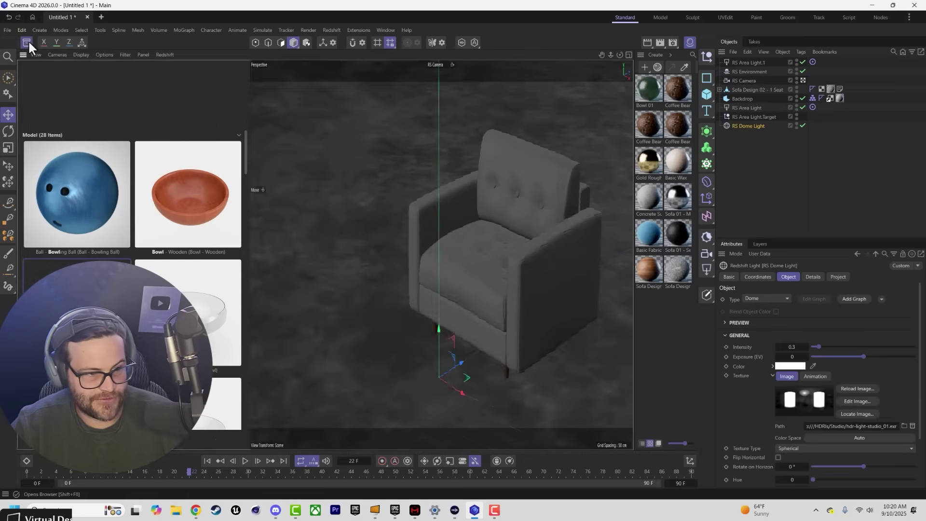
click(90, 97)
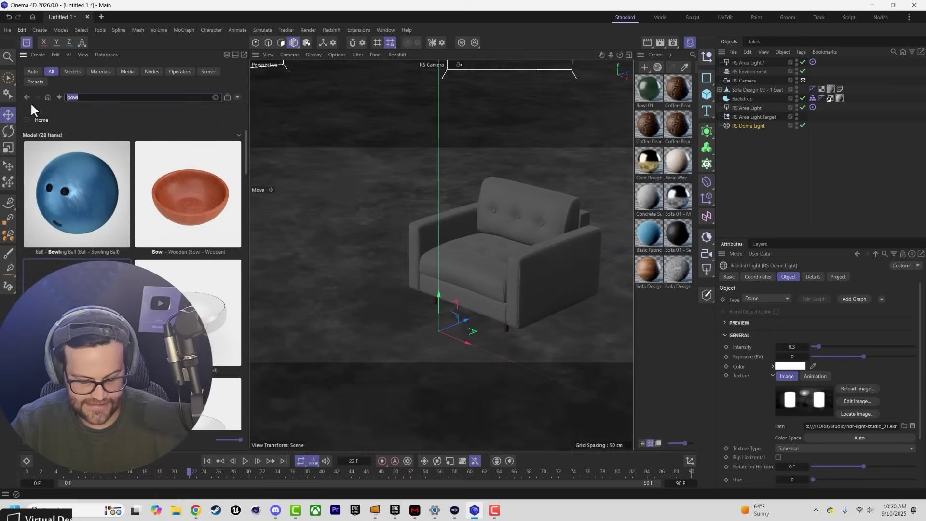
click(215, 97)
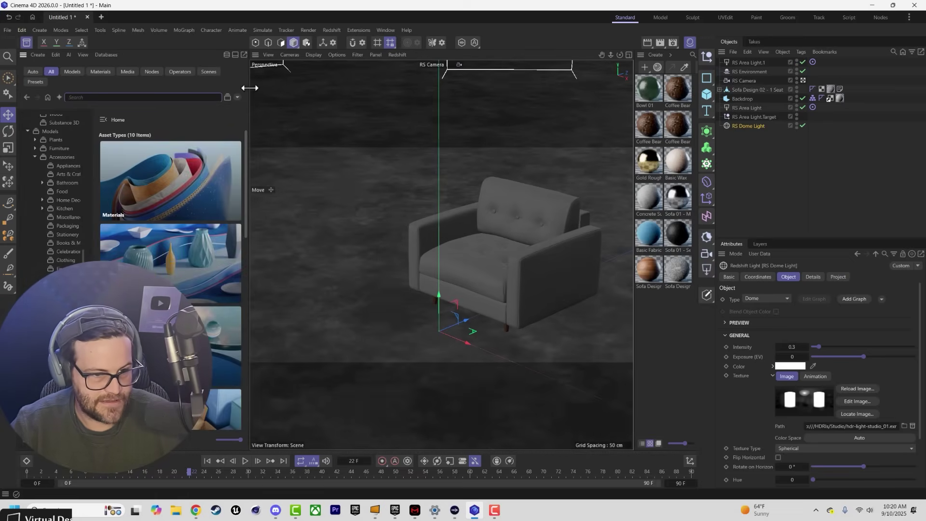
drag(247, 97, 521, 96)
drag(622, 62, 696, 62)
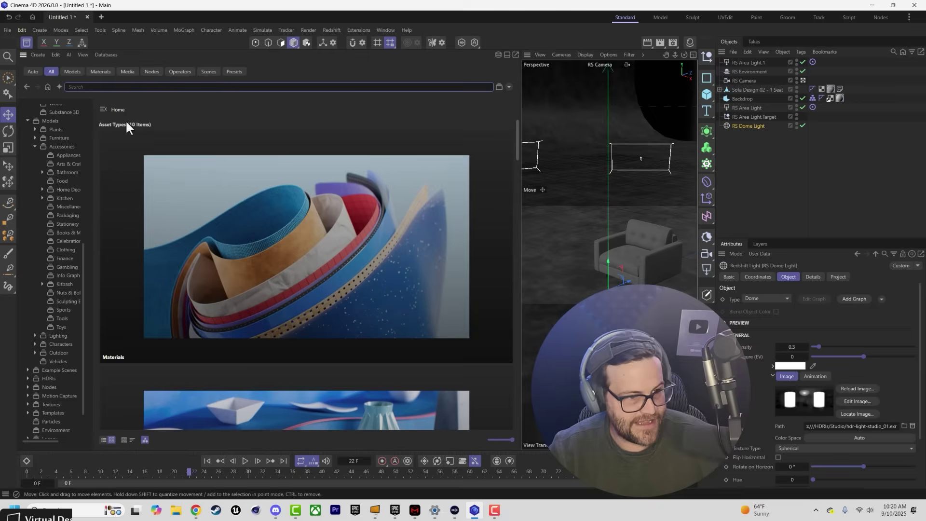
scroll(74, 189, up, 4)
scroll(55, 164, up, 4)
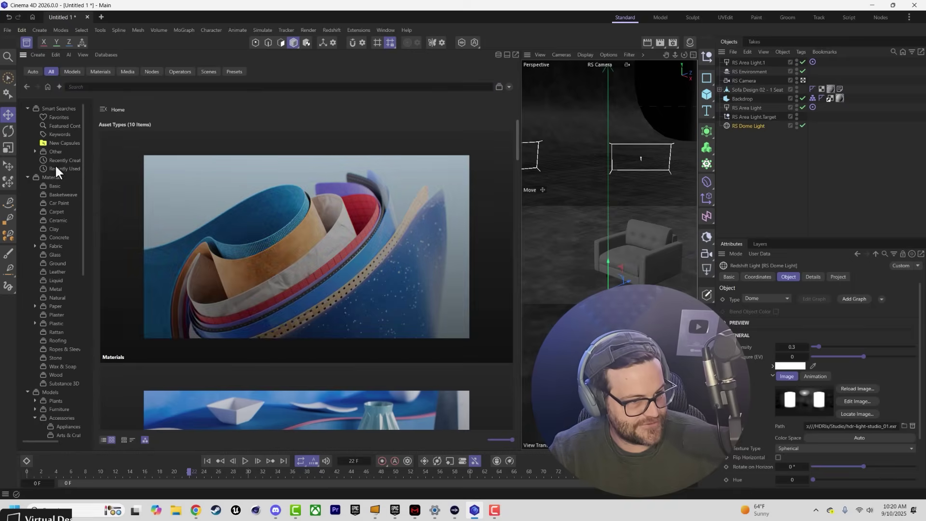
Step: Browse the 820 New Capsules models down to the Hot Hatch car and select it
click(65, 147)
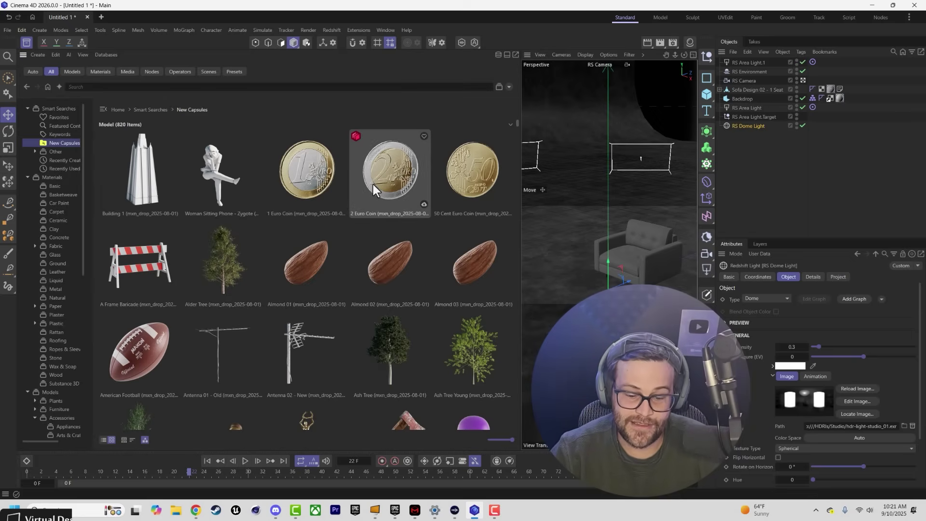
scroll(387, 193, down, 1)
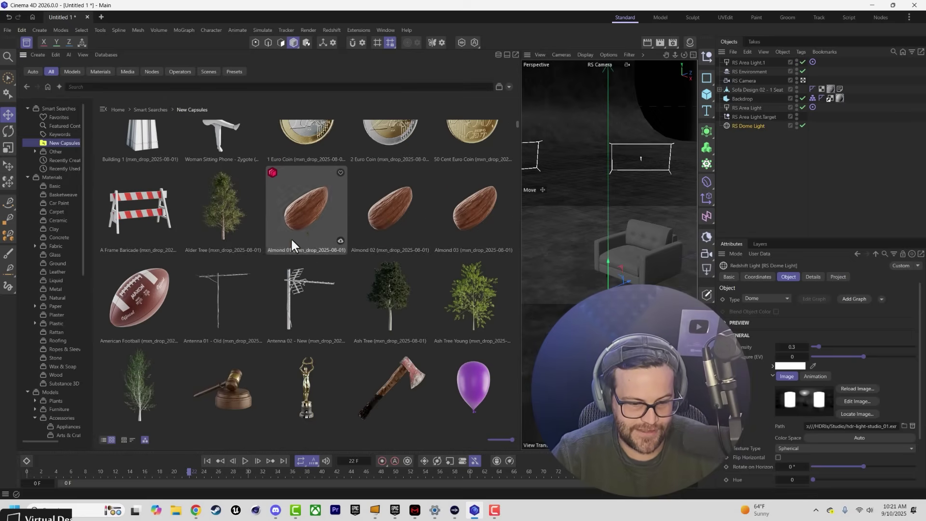
scroll(323, 308, down, 15)
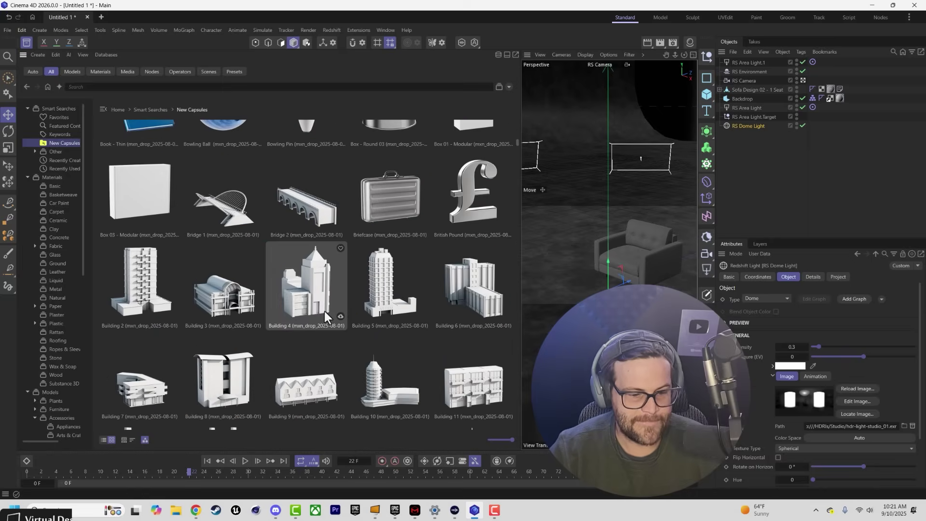
scroll(324, 311, down, 15)
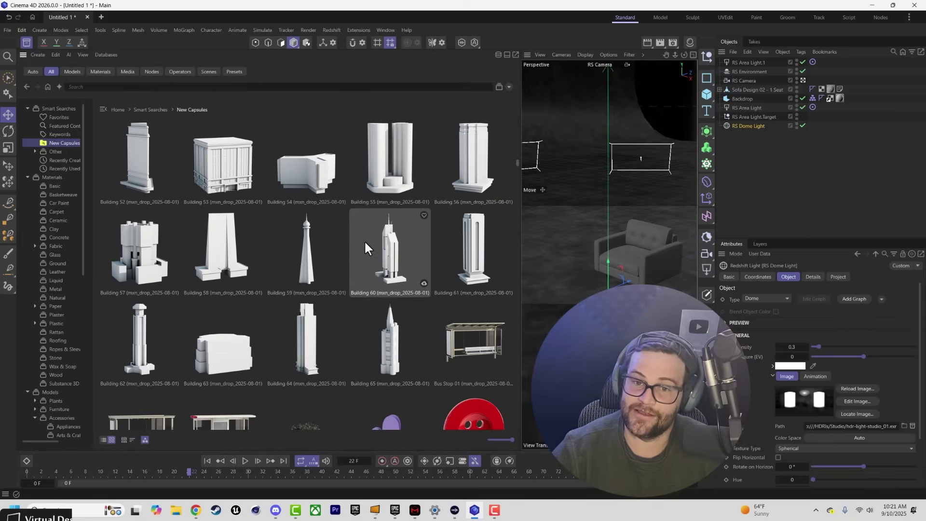
scroll(363, 240, down, 8)
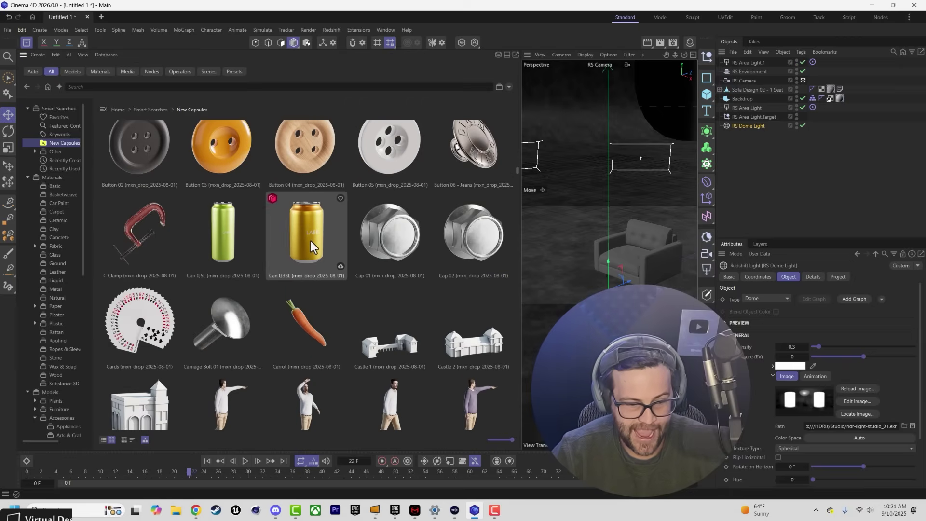
scroll(310, 240, down, 10)
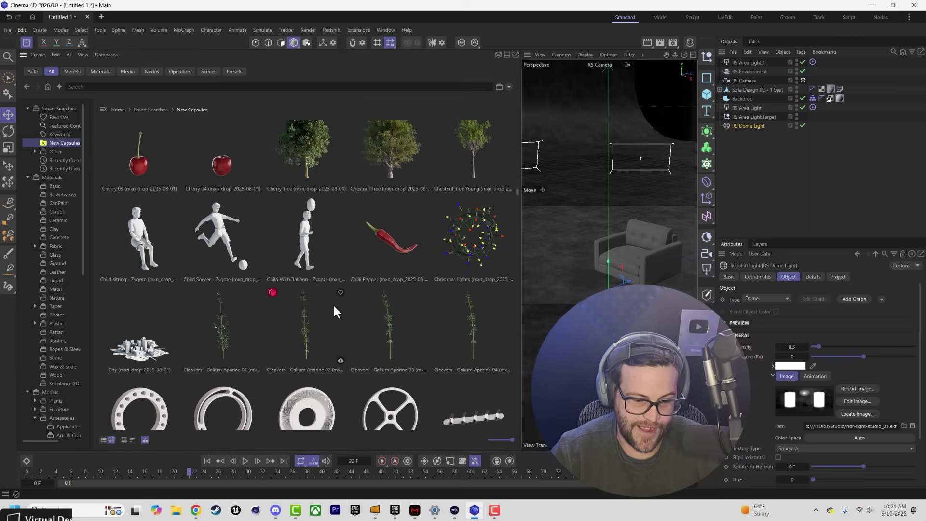
scroll(336, 311, down, 8)
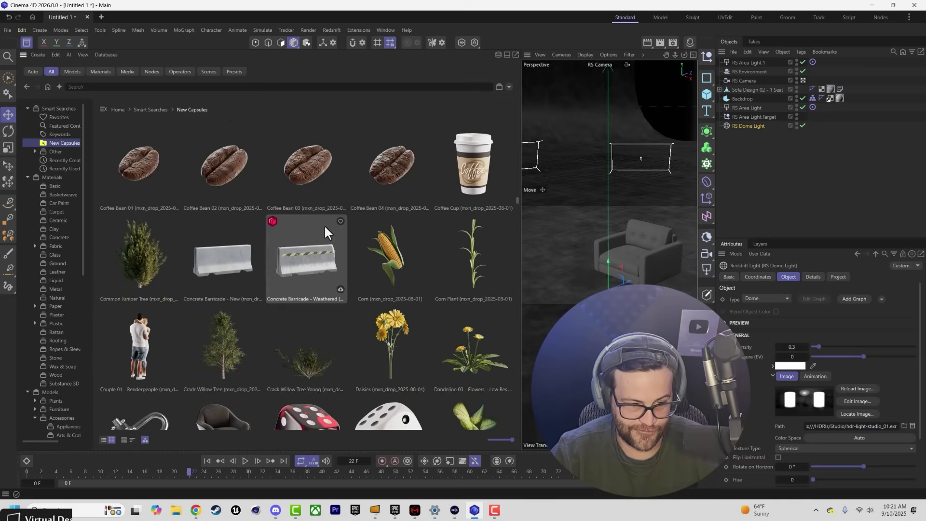
scroll(285, 273, down, 15)
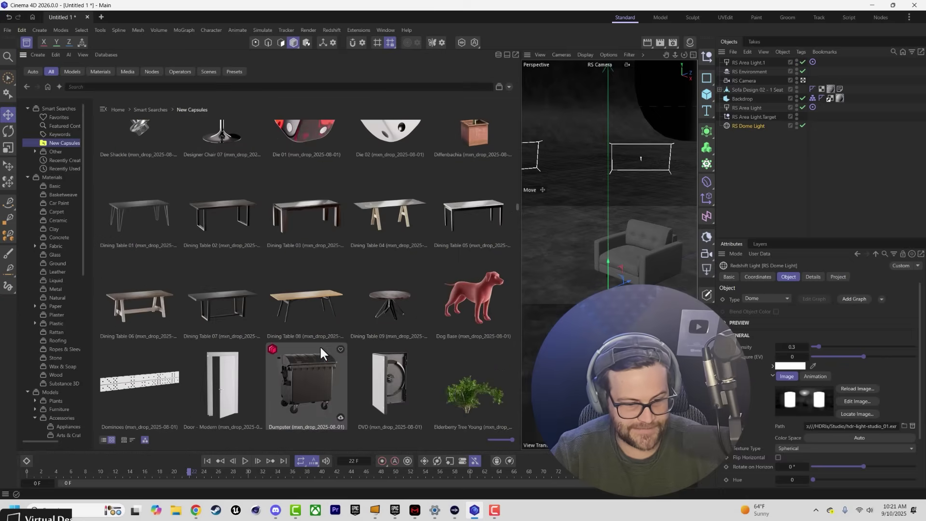
scroll(320, 346, down, 5)
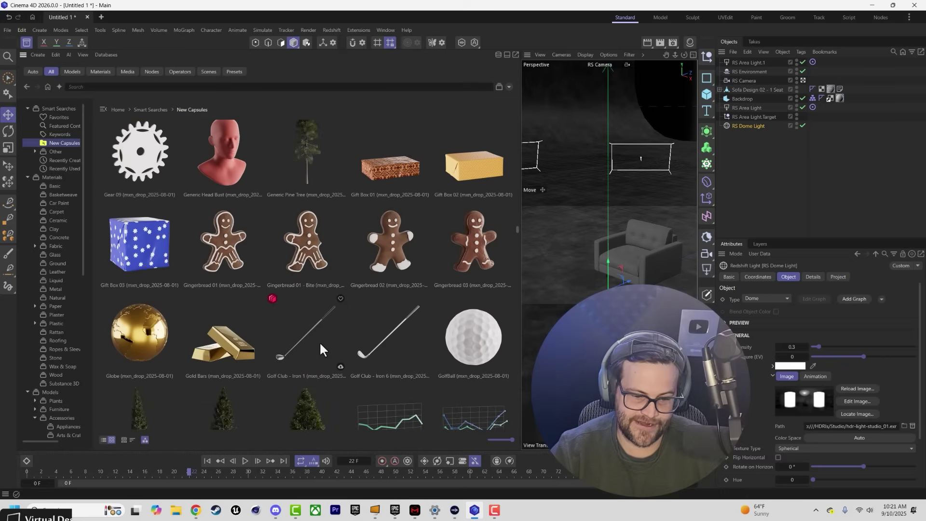
scroll(324, 334, down, 10)
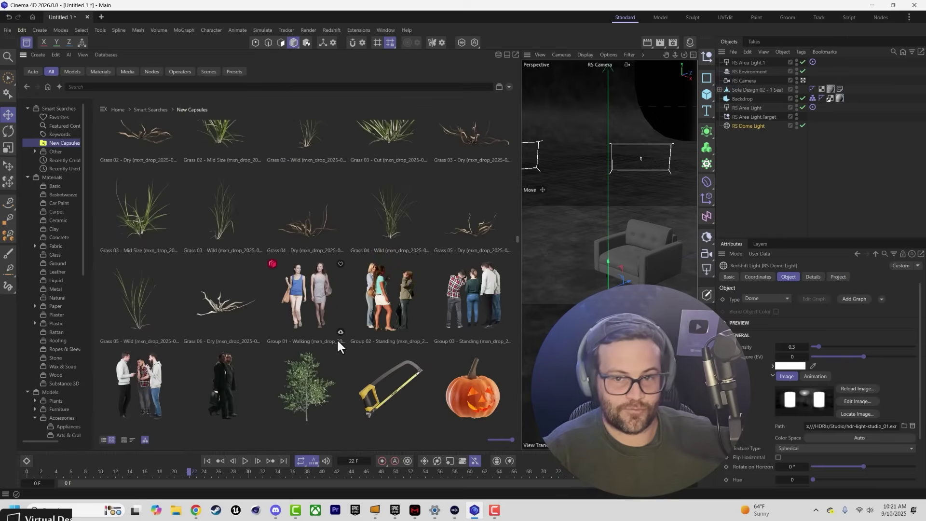
scroll(203, 282, down, 2)
scroll(296, 310, down, 10)
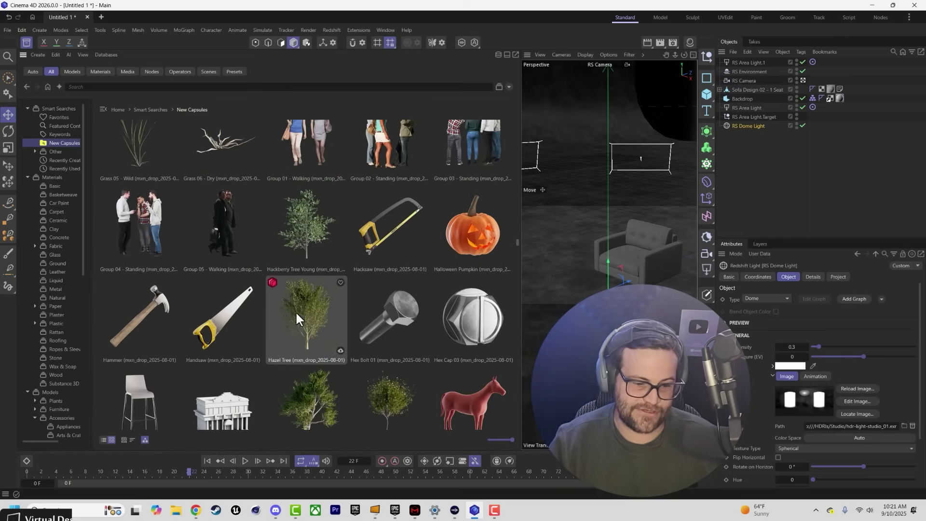
scroll(305, 299, up, 6)
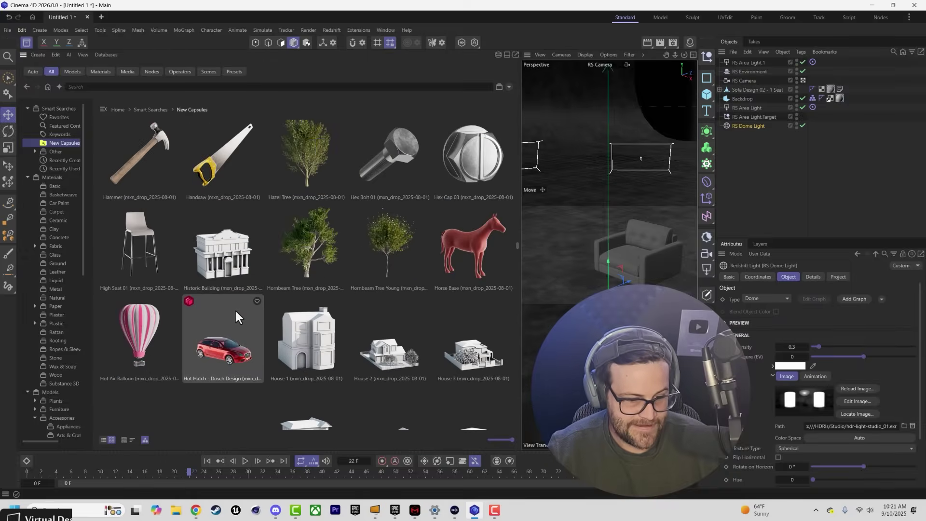
click(218, 350)
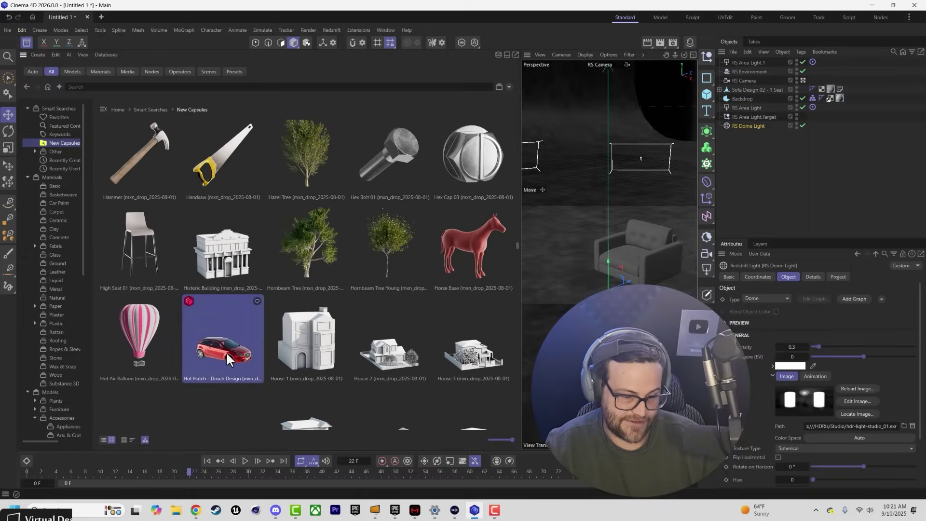
click(185, 86)
Step: Search assets for 'cars', open the Cars folder, and limit results to Models
text(cars)
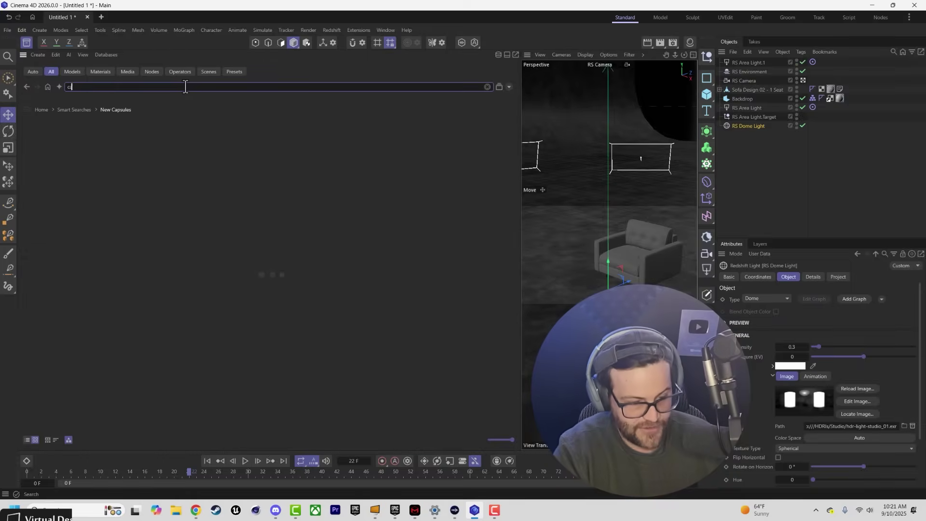
double_click(129, 135)
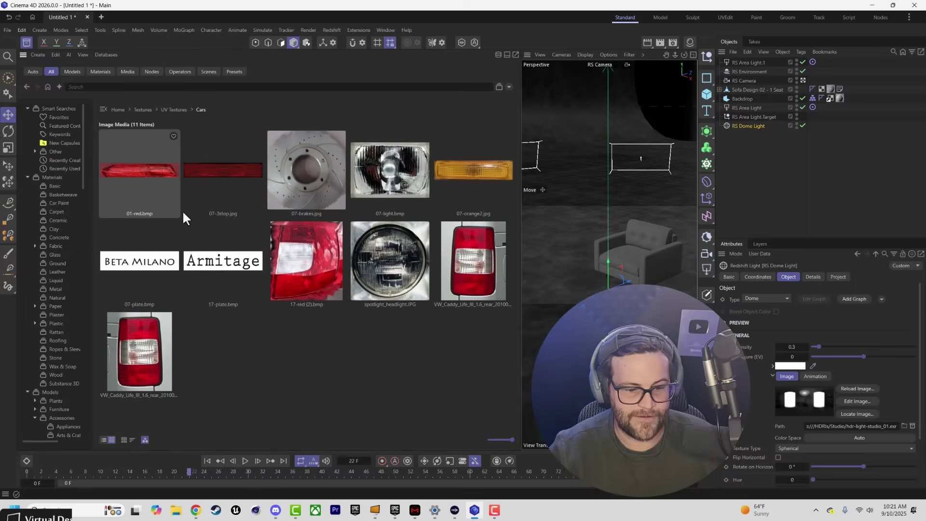
click(71, 72)
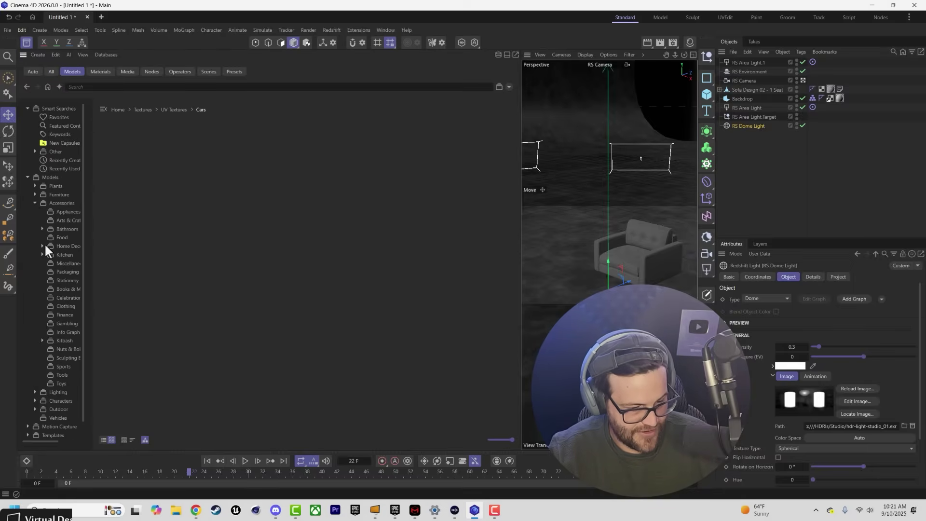
Step: Search 'car', download the Sedan – Dosch Design model, and place it beside the armchair
text(car)
scroll(225, 258, down, 4)
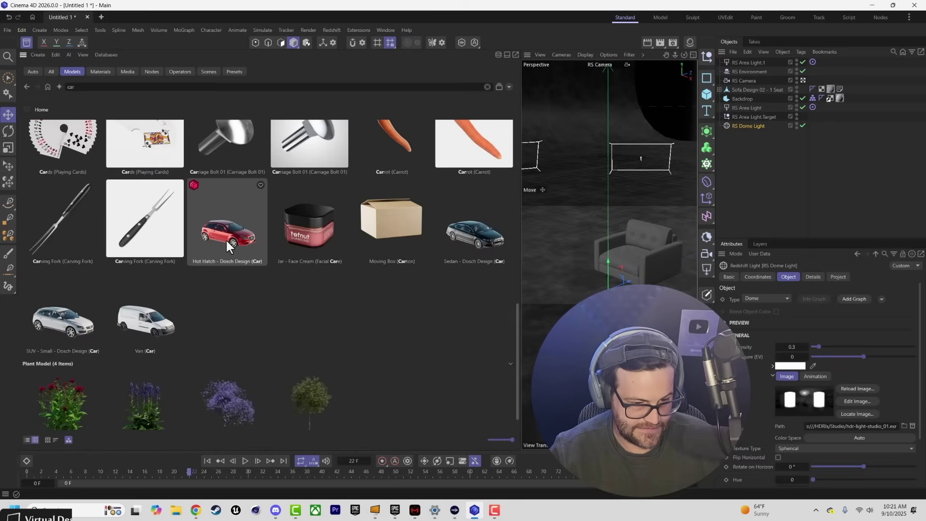
scroll(227, 236, up, 1)
scroll(227, 234, up, 2)
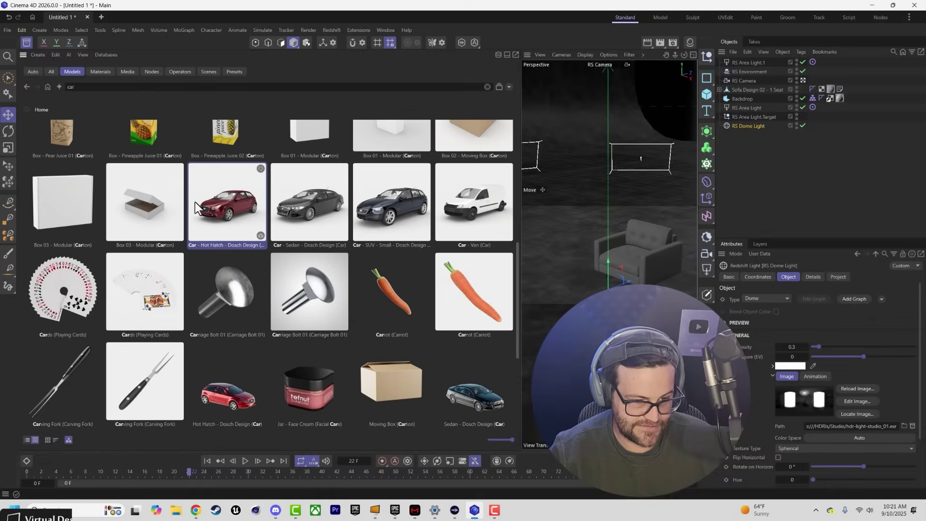
scroll(211, 201, down, 4)
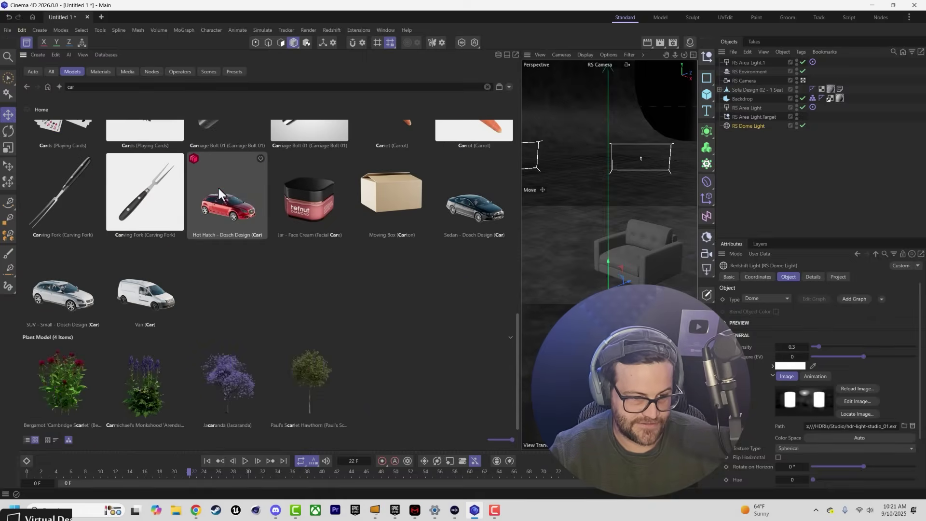
scroll(224, 195, up, 5)
scroll(163, 265, down, 4)
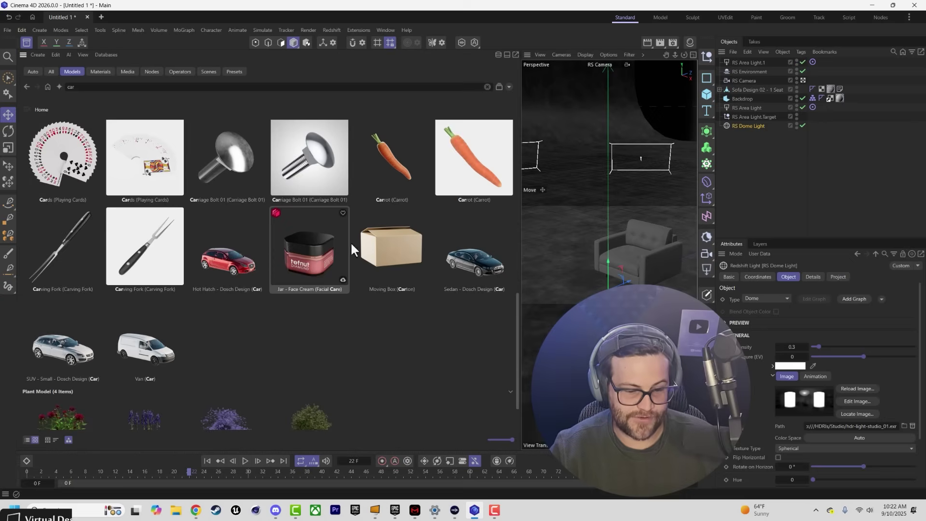
click(458, 252)
click(505, 279)
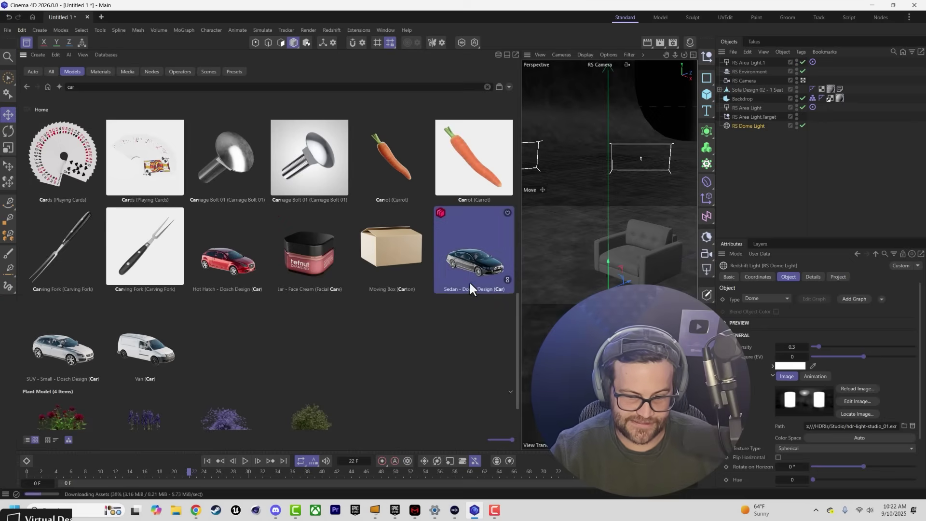
drag(477, 259, 537, 242)
Step: Turn on AI-powered asset search and search for 'car'
scroll(298, 375, down, 2)
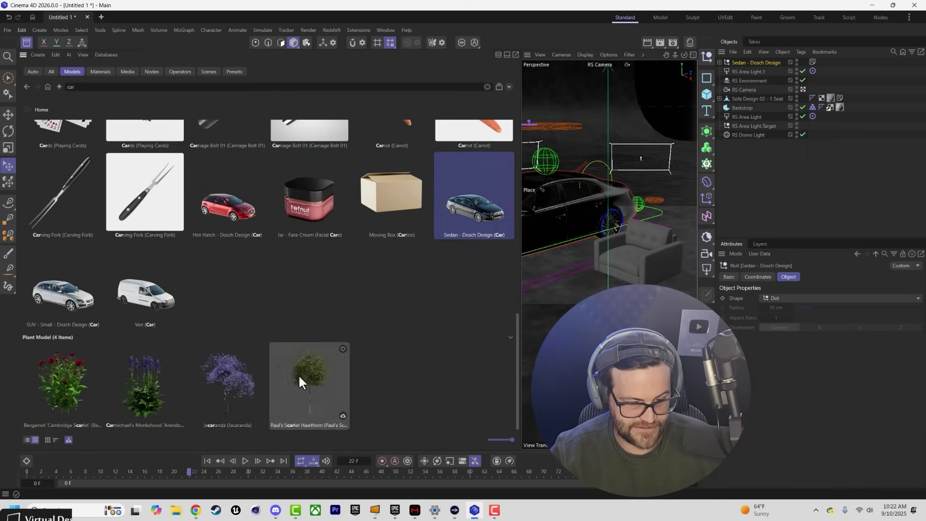
click(59, 86)
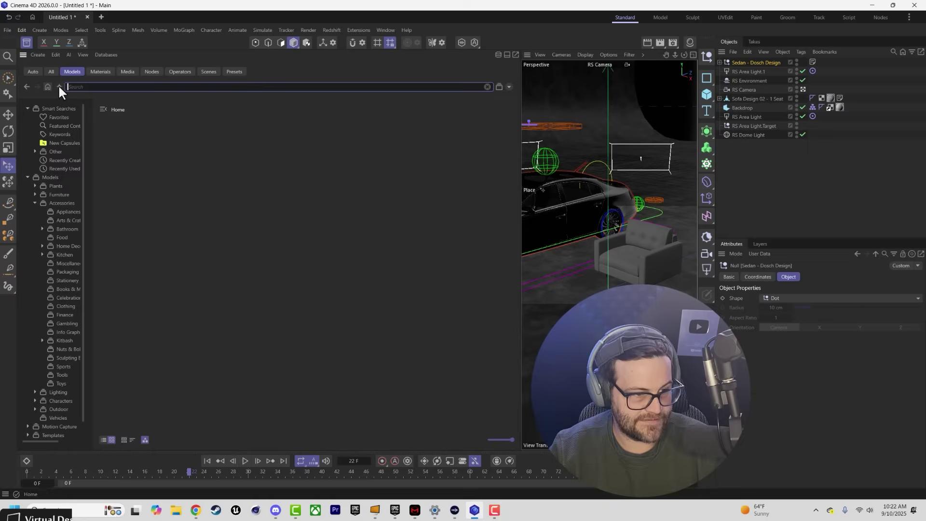
click(530, 285)
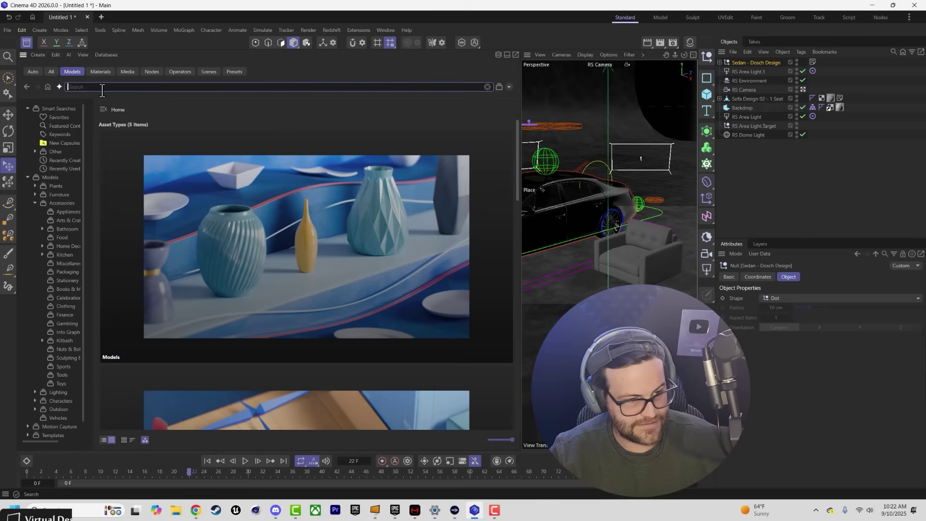
text(ca)
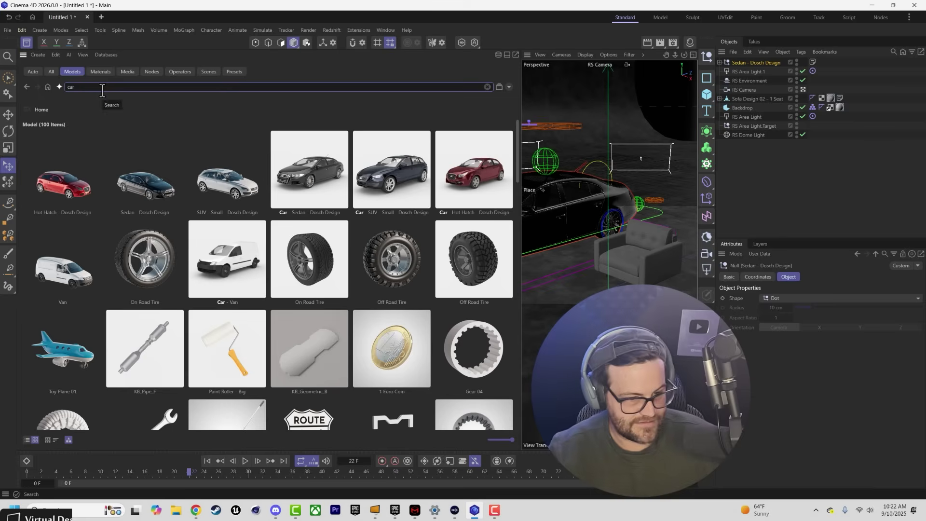
scroll(229, 258, down, 2)
scroll(277, 244, down, 3)
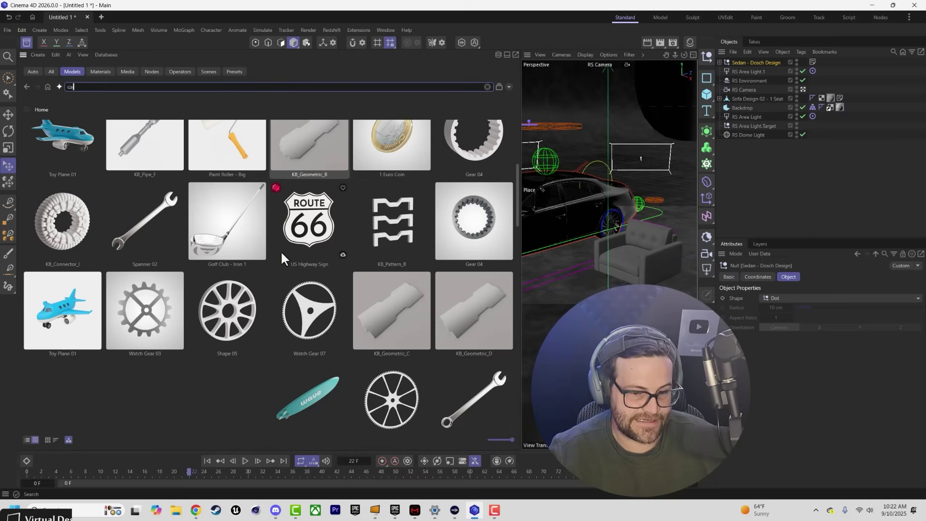
scroll(334, 285, down, 10)
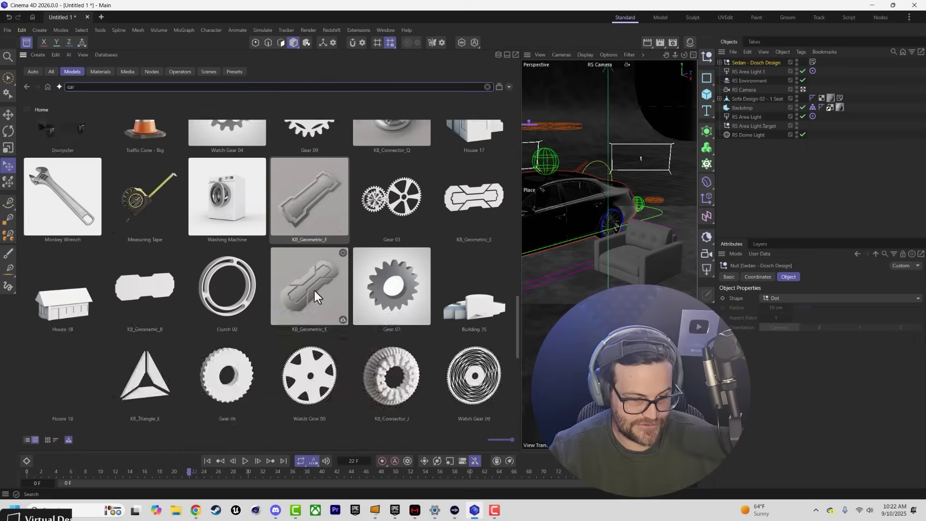
text(r)
key(BackSpace)
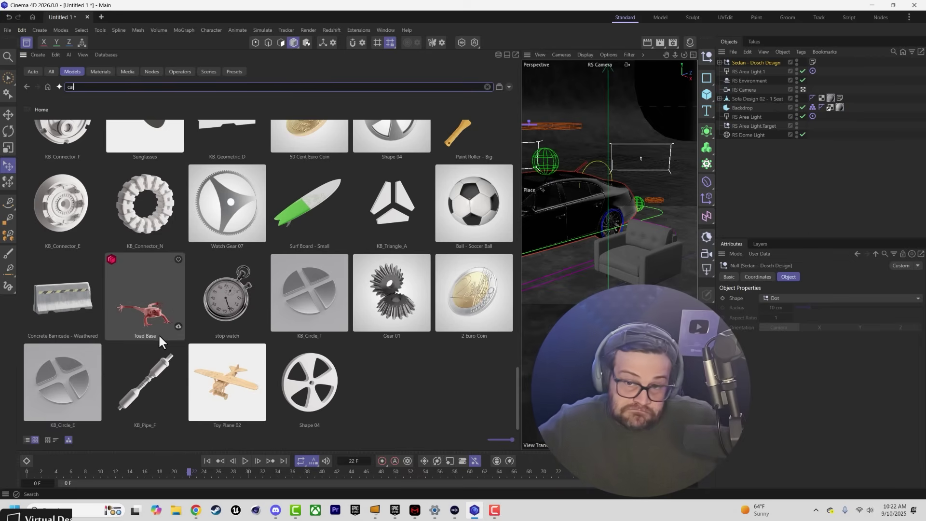
text(r)
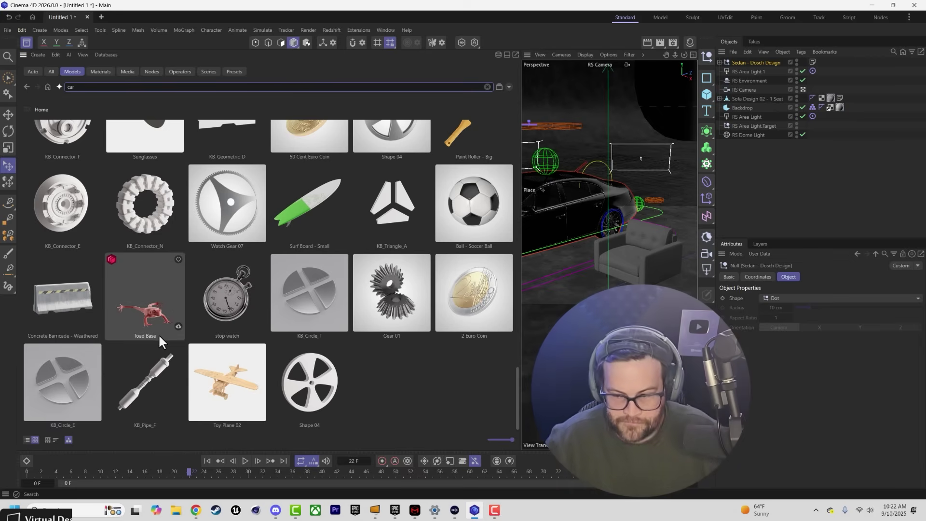
key(BackSpace)
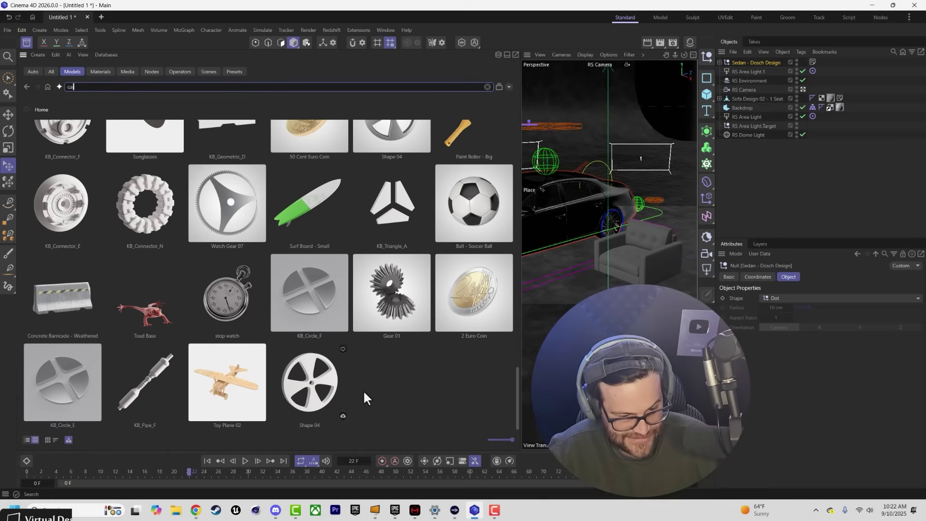
text(r)
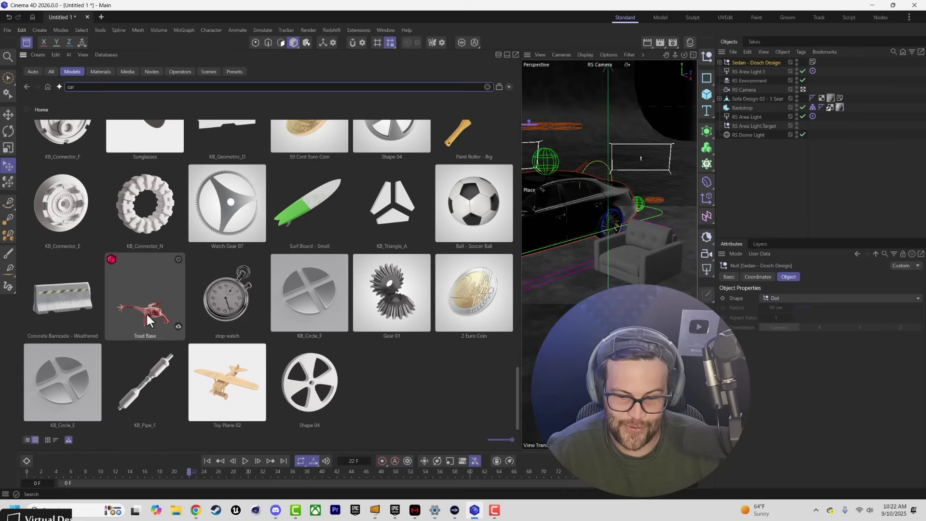
Step: Drop the Toad Base model into the scene, close the Asset Browser, and show the material swatches
drag(146, 313, 324, 324)
drag(540, 220, 542, 219)
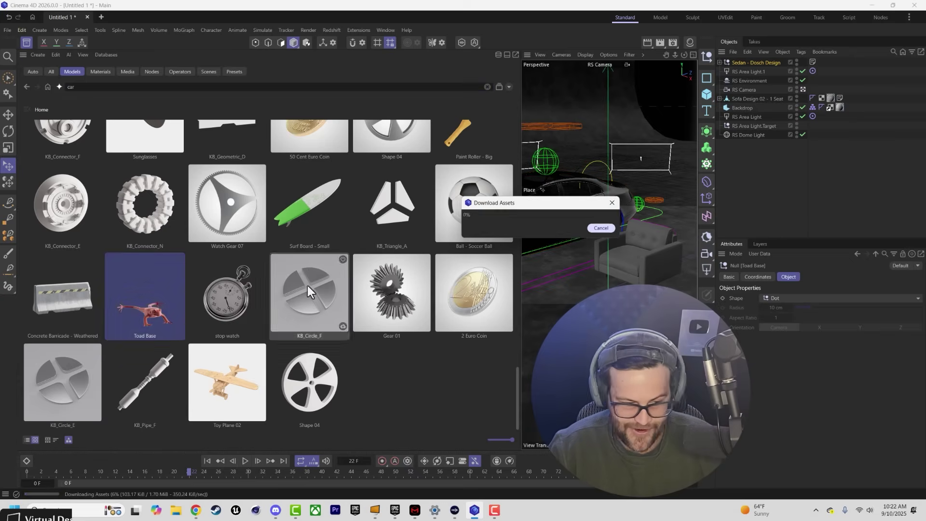
click(26, 43)
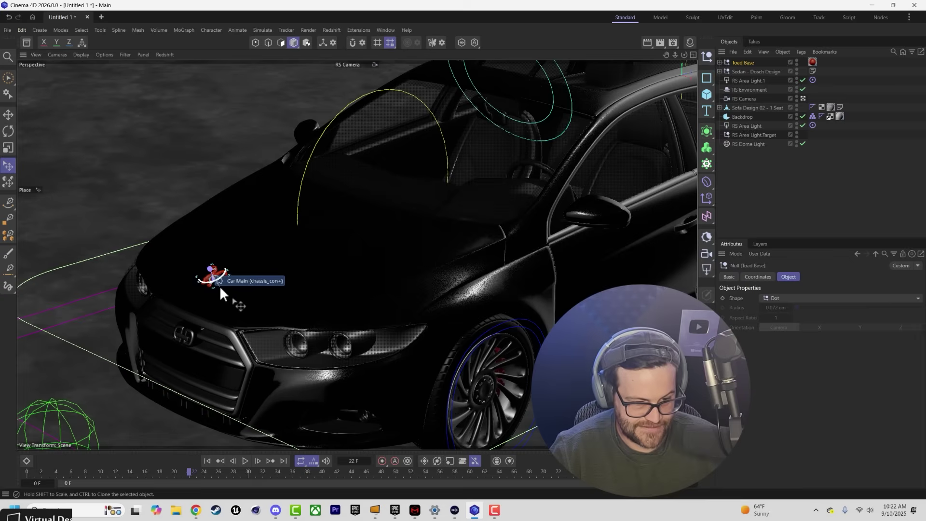
click(690, 42)
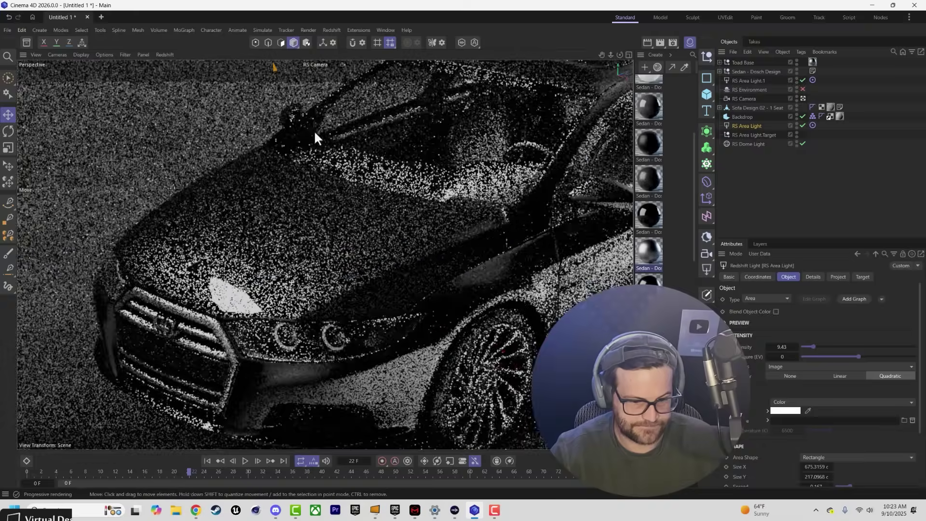
Step: Select the Toad Base model and its Body part, inspecting it from around the car
alt+drag(315, 137, 361, 256)
click(742, 62)
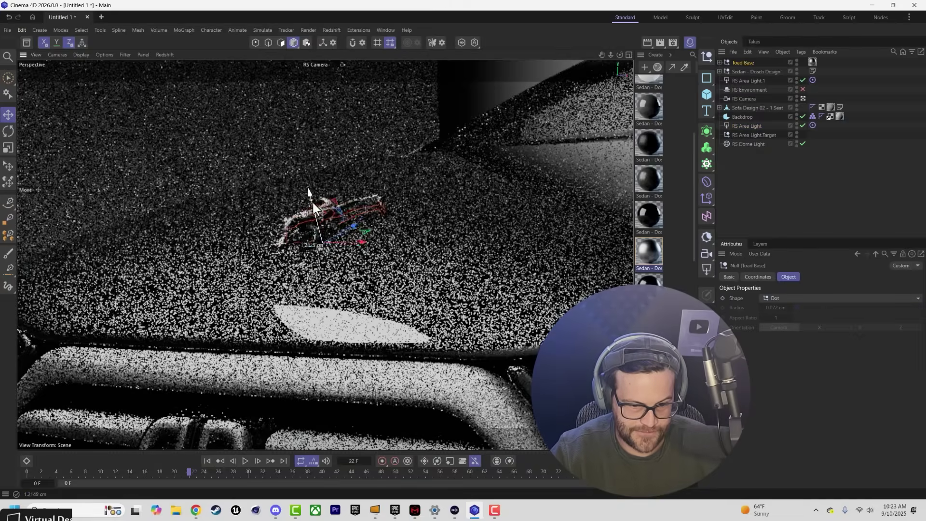
key(r)
click(314, 224)
key(e)
alt+drag(305, 226, 403, 124)
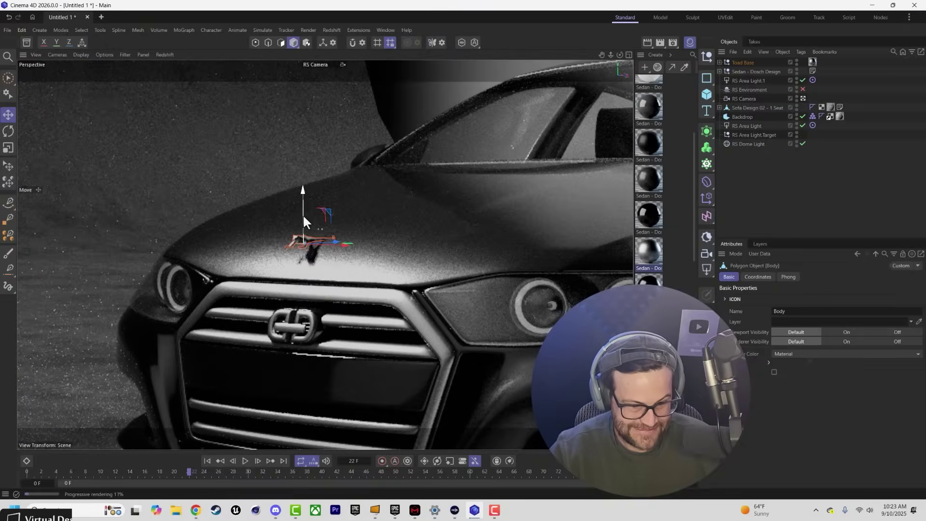
alt+drag(302, 213, 346, 221)
Step: Set the RS Camera's focal length to 18 mm and orbit from the car interior to the sofa
click(744, 98)
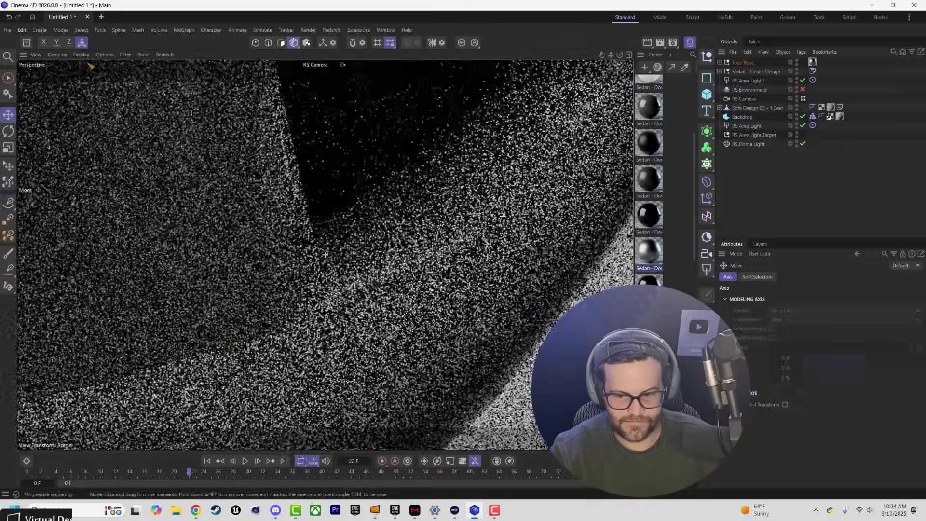
mouse_move(777, 325)
mouse_down()
mouse_move(789, 325)
mouse_move(779, 325)
mouse_up()
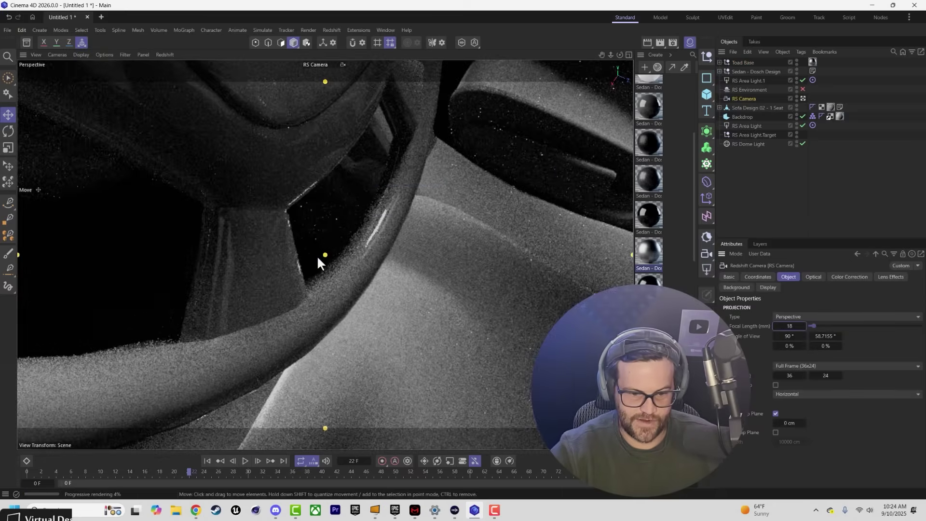
alt+drag(316, 256, 313, 215)
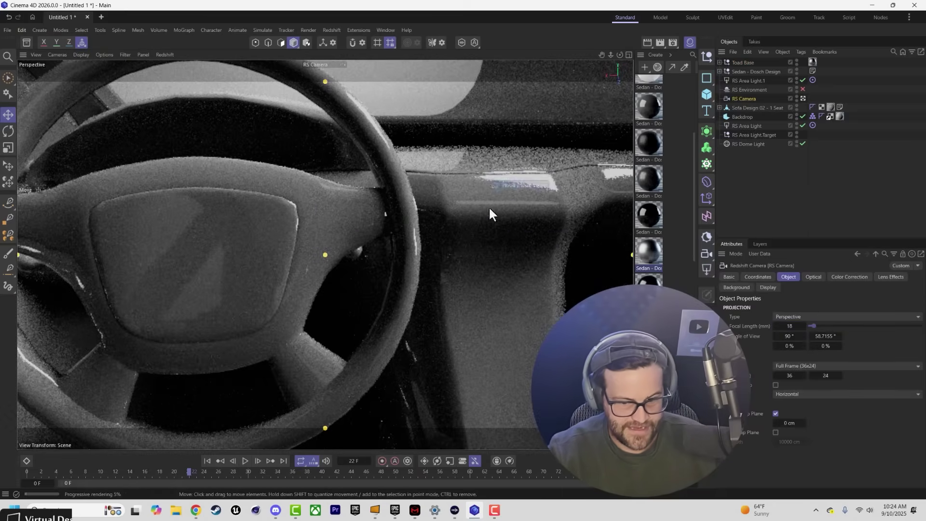
alt+drag(392, 175, 340, 319)
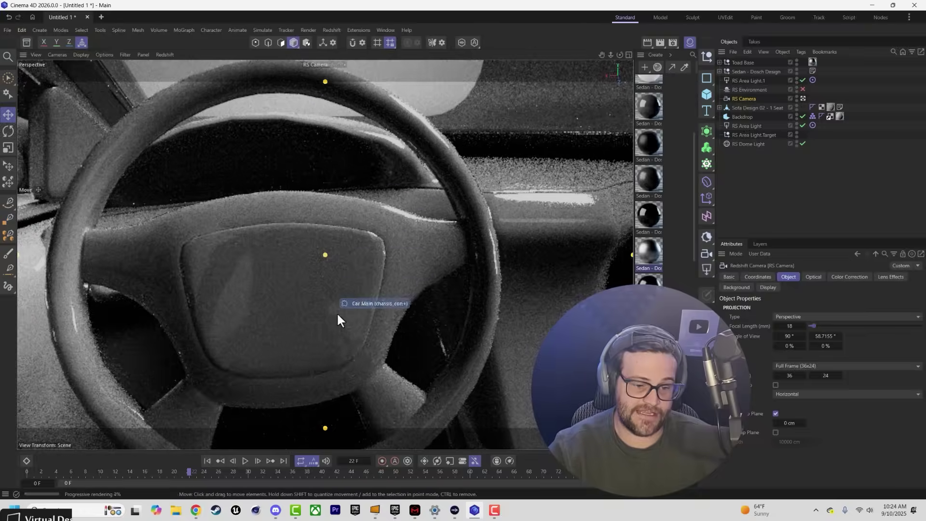
alt+drag(141, 291, 411, 266)
alt+right_drag(410, 264, 417, 440)
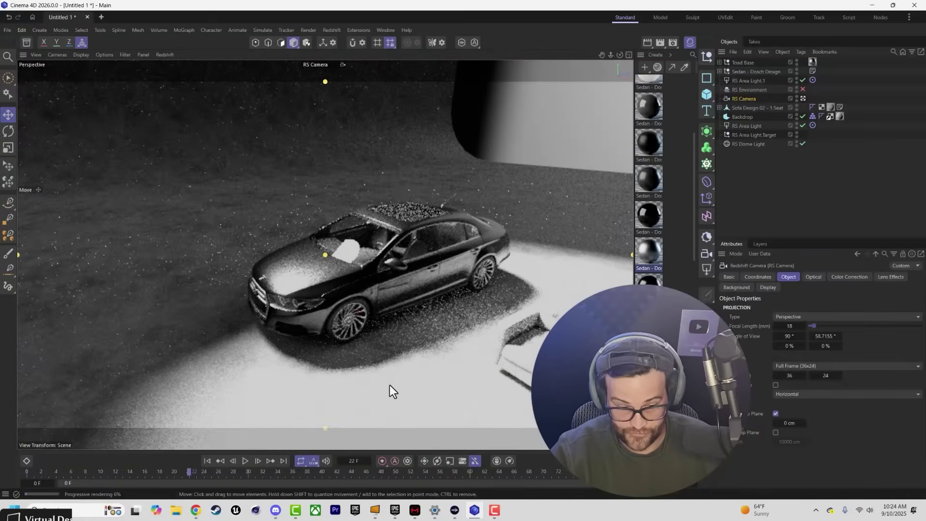
alt+drag(399, 383, 320, 325)
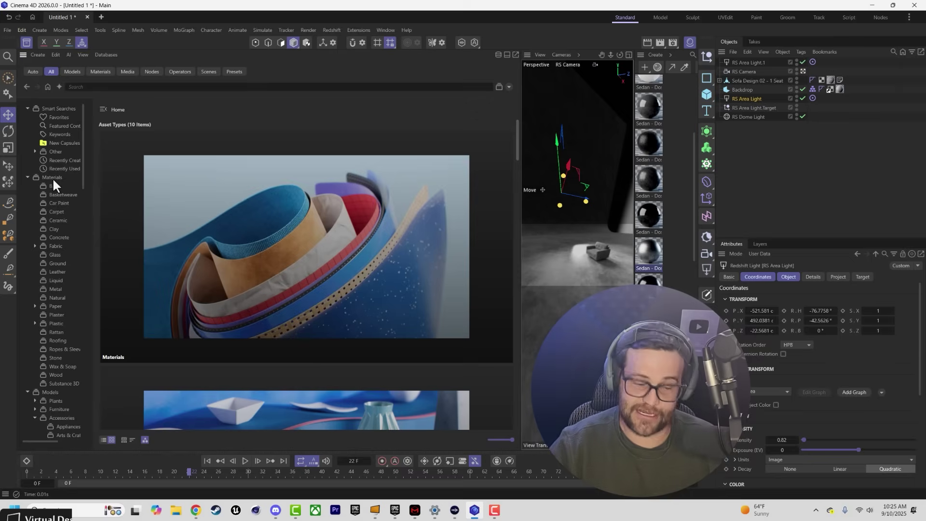
Step: Open the Materials category and browse into the Plastic collection of 70 materials
click(53, 177)
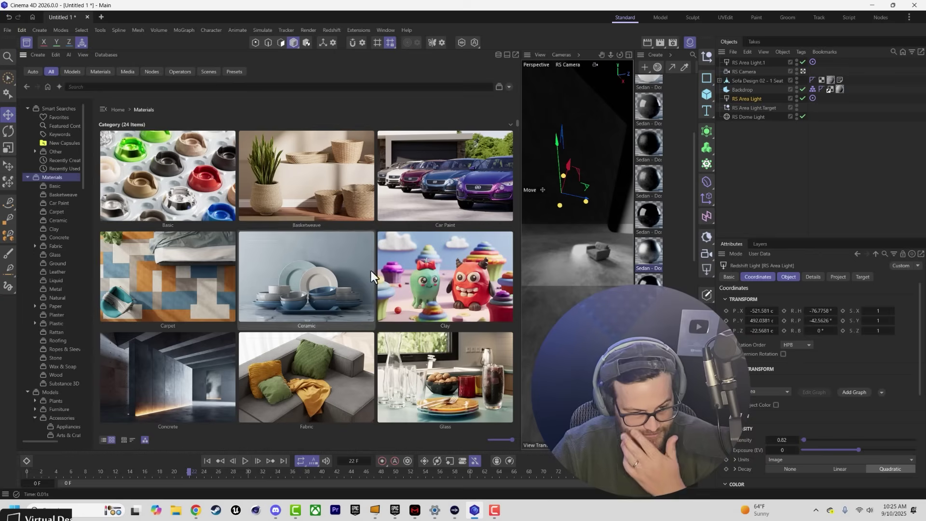
scroll(325, 201, down, 3)
scroll(330, 217, down, 1)
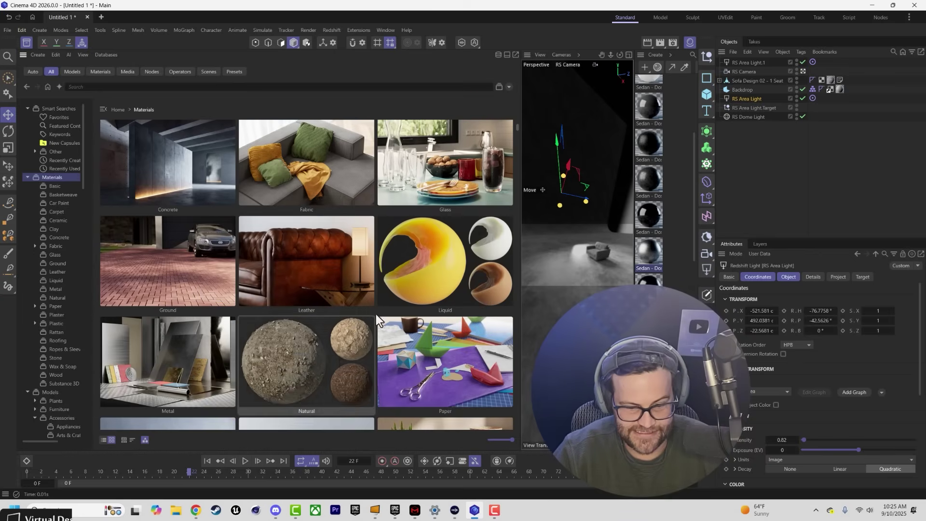
scroll(307, 304, down, 5)
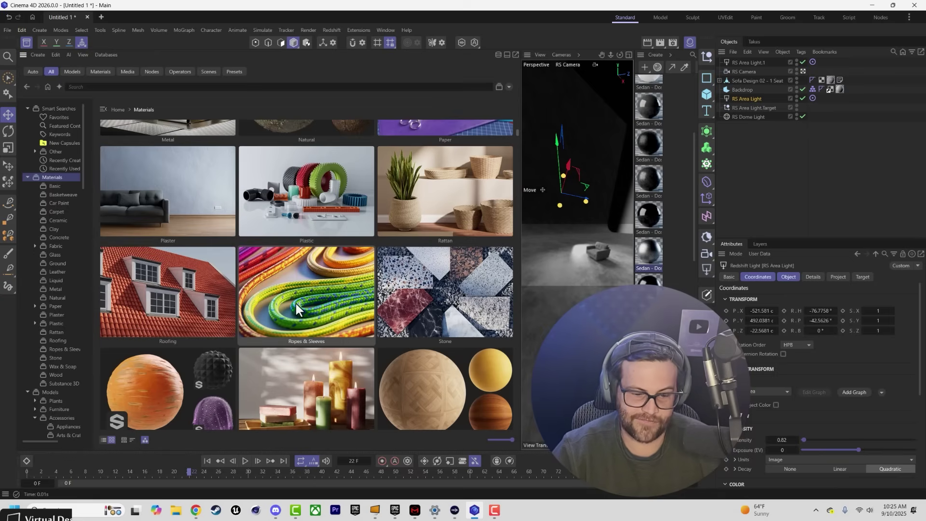
click(317, 215)
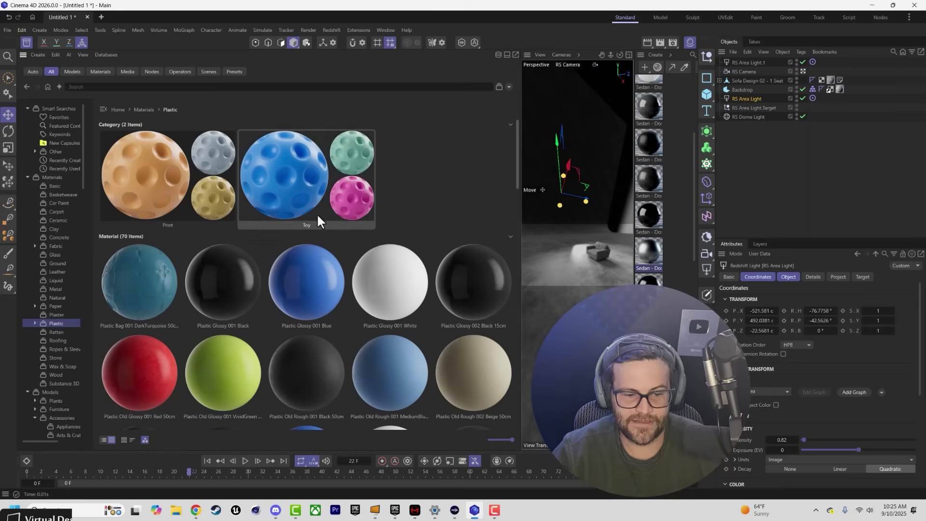
scroll(425, 313, down, 4)
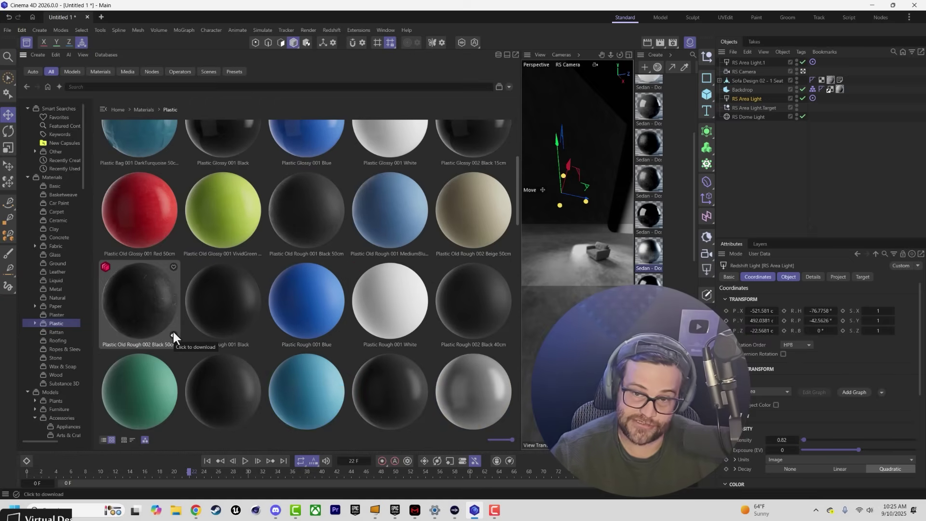
scroll(202, 337, down, 10)
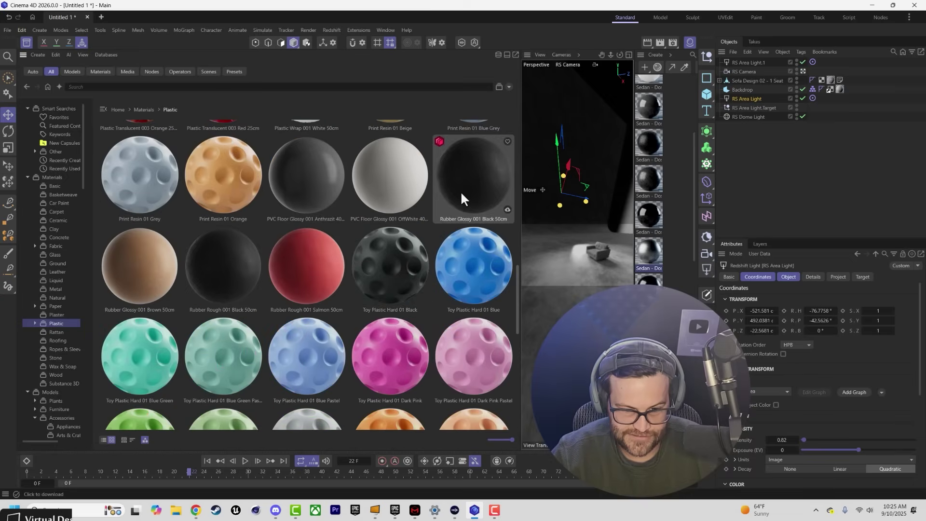
scroll(263, 207, down, 8)
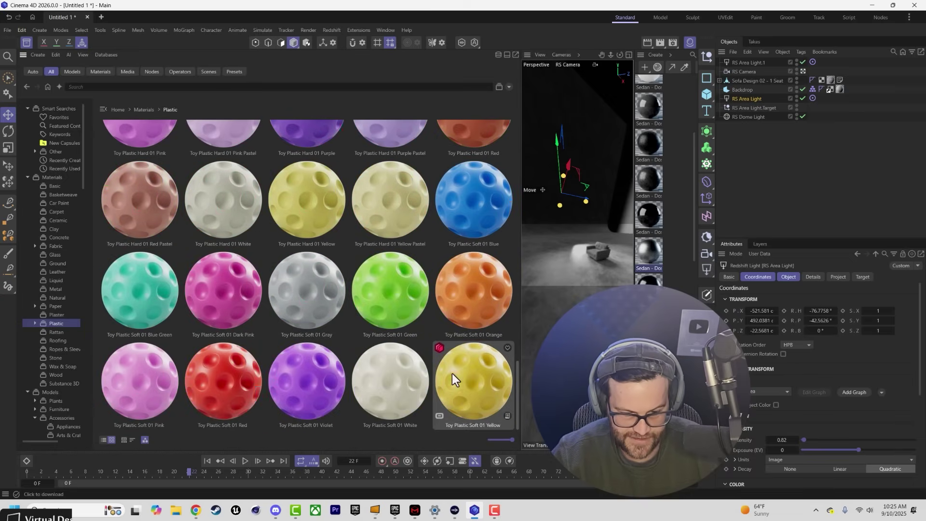
scroll(430, 376, up, 12)
scroll(377, 292, up, 4)
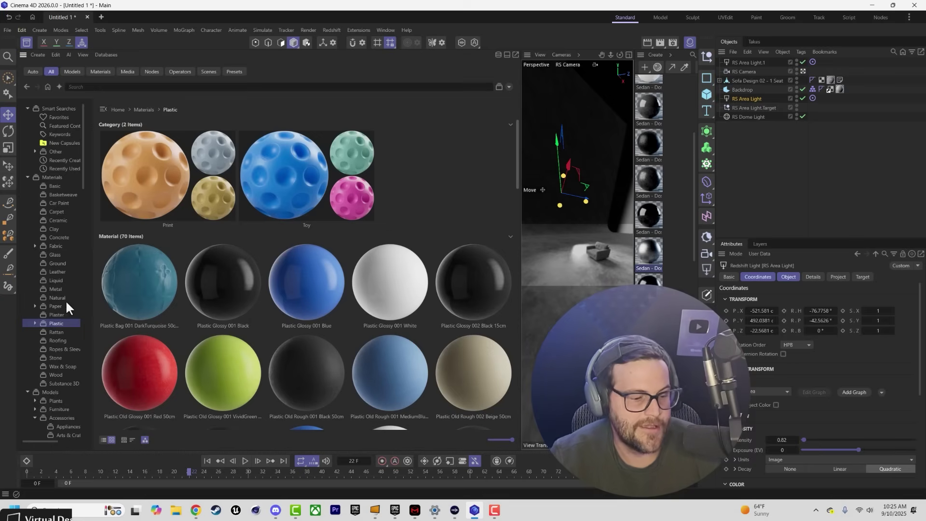
Step: View the Plaster materials, then return to the Materials categories
click(56, 314)
scroll(386, 313, down, 5)
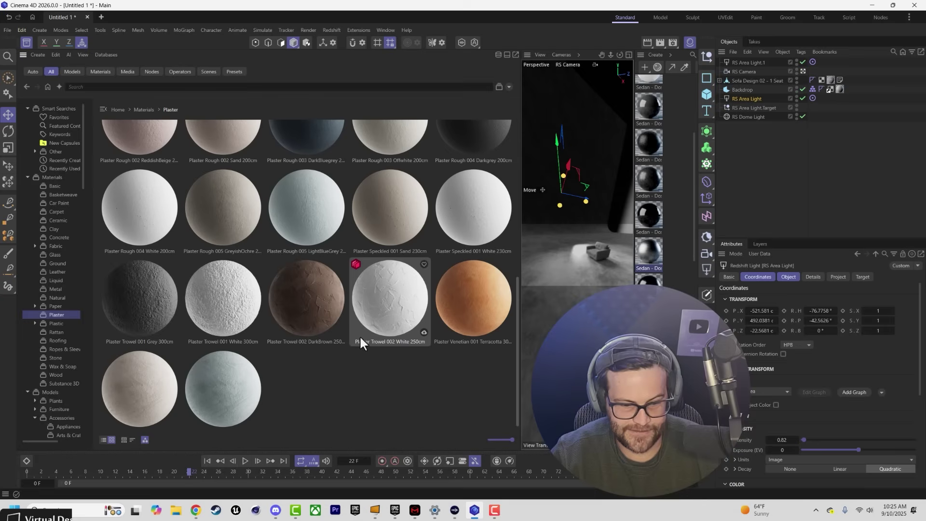
scroll(225, 312, up, 5)
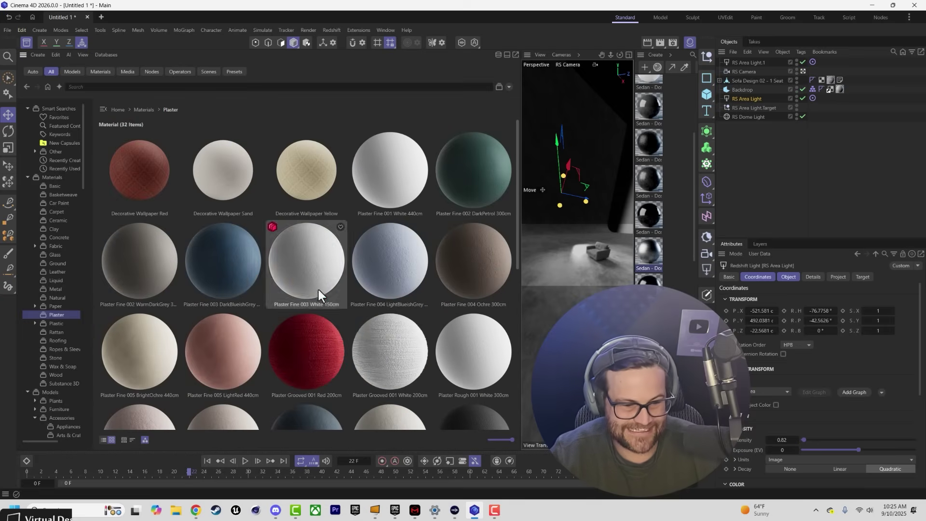
key(BackSpace)
Step: Scroll through the full Materials catalogue in the Asset Browser
scroll(302, 287, down, 2)
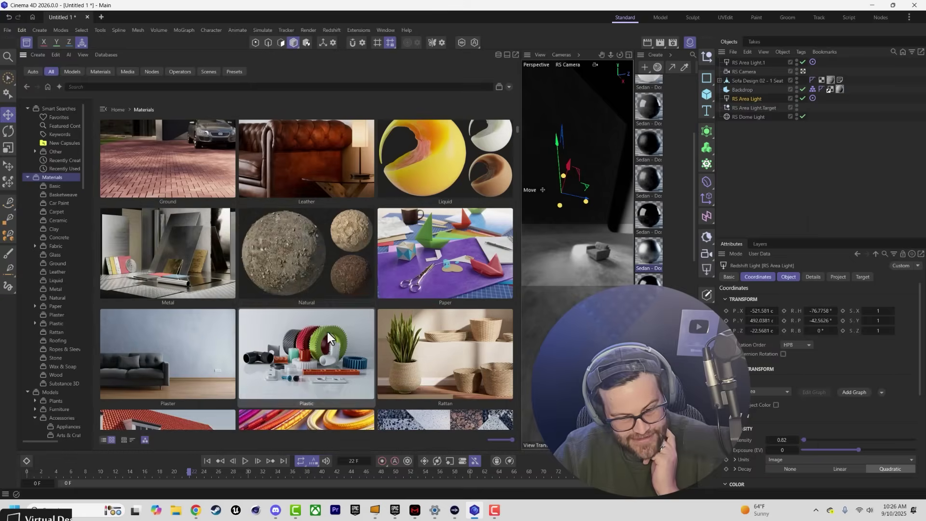
scroll(371, 313, down, 3)
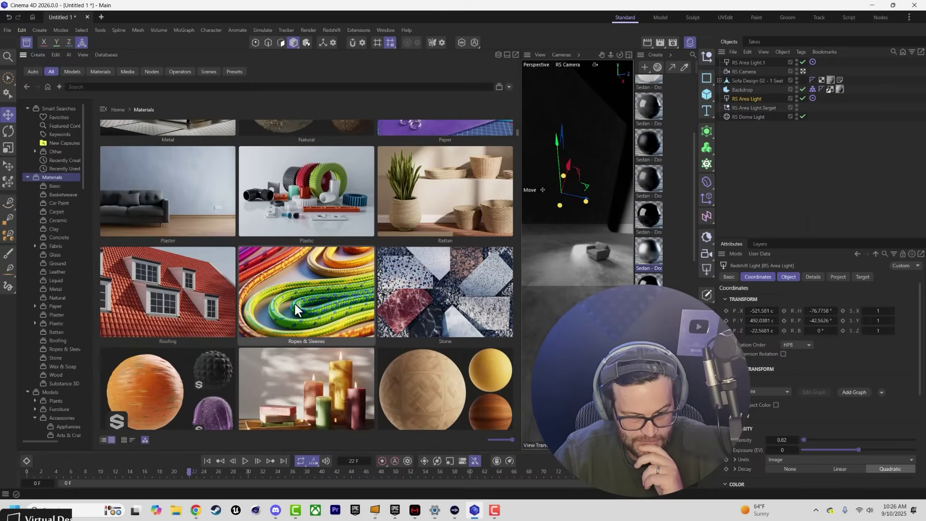
scroll(320, 319, down, 1)
scroll(321, 321, up, 1)
scroll(438, 310, down, 10)
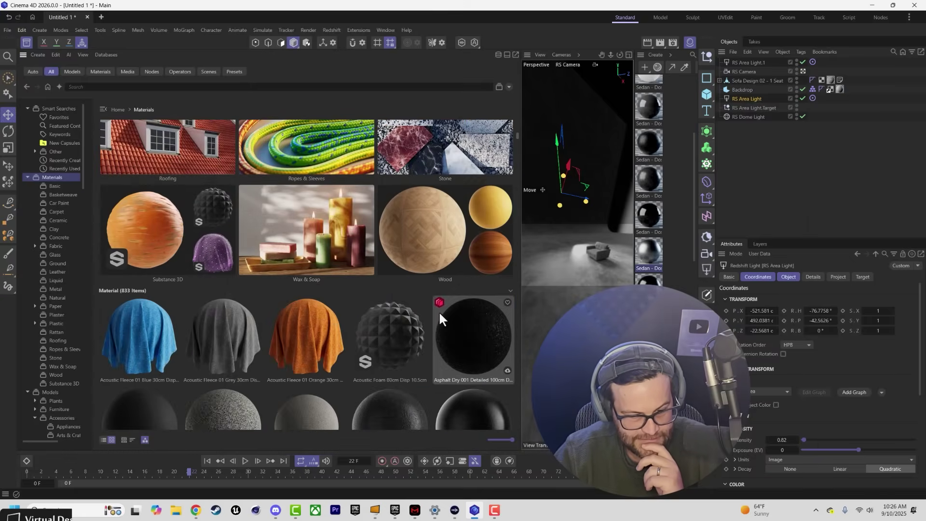
scroll(270, 295, down, 5)
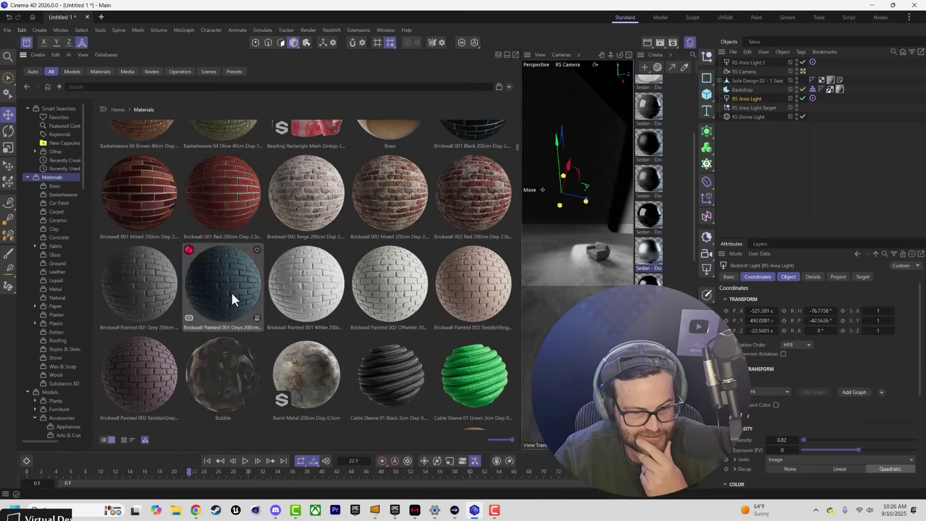
scroll(303, 318, down, 4)
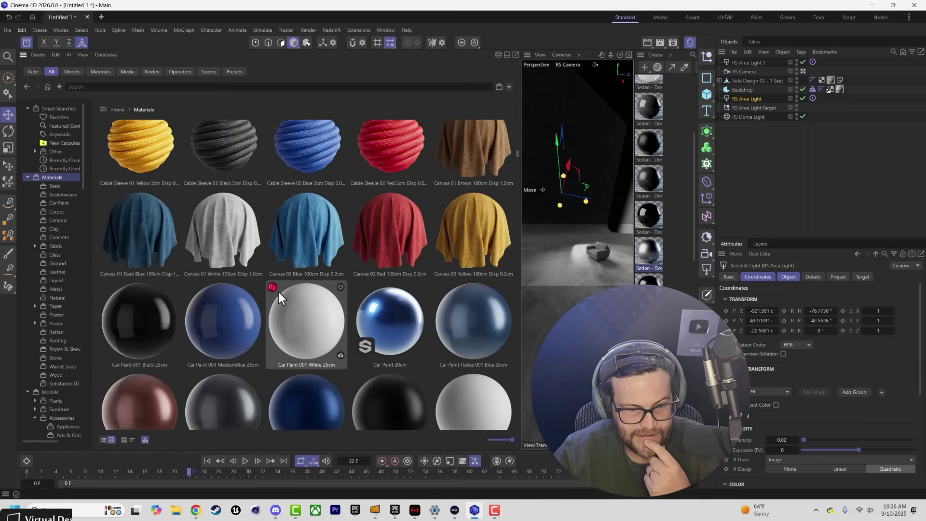
scroll(345, 357, down, 6)
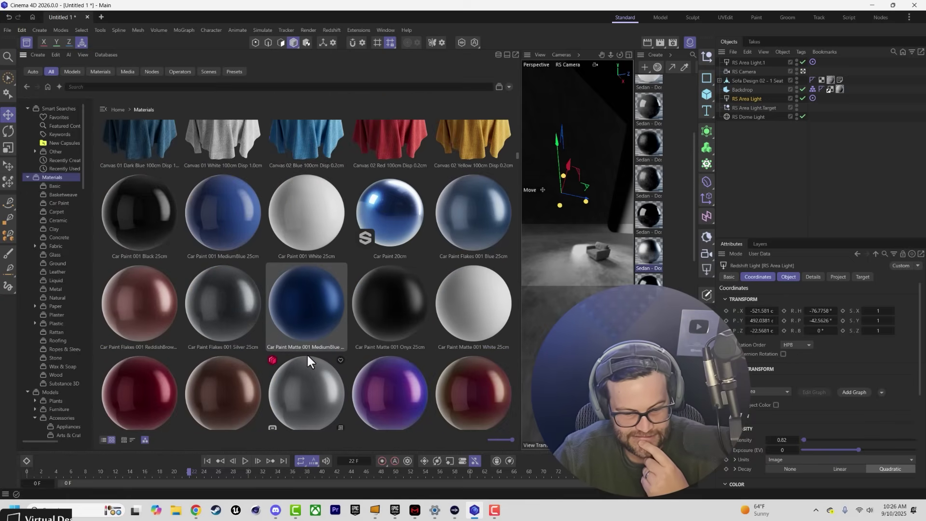
scroll(409, 377, down, 6)
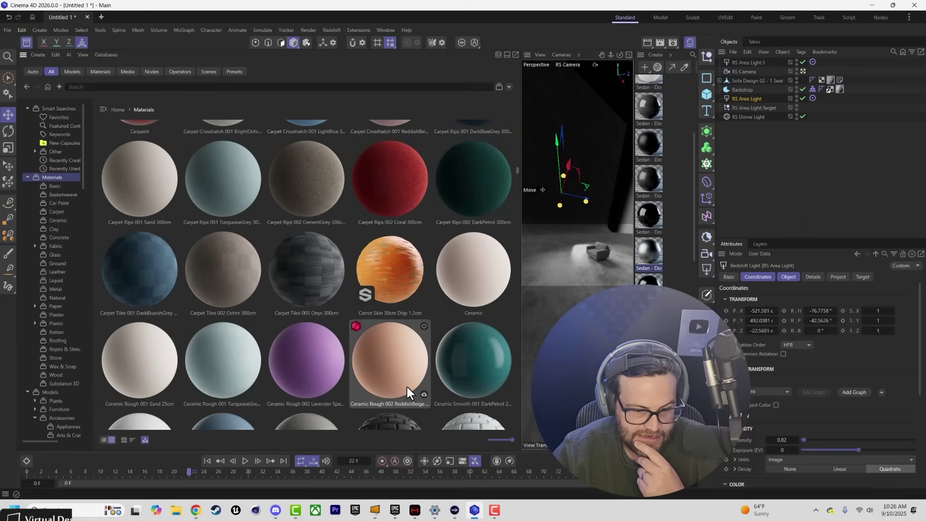
scroll(397, 377, down, 8)
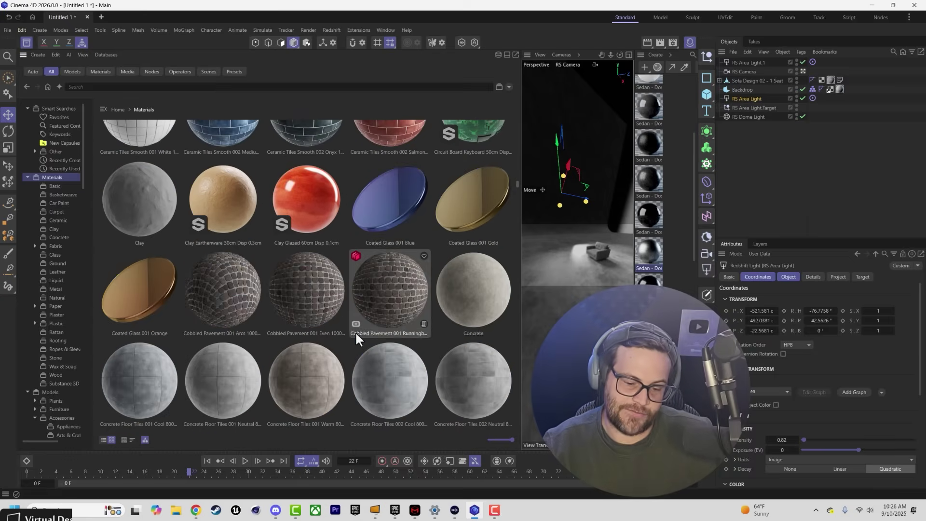
scroll(357, 323, down, 3)
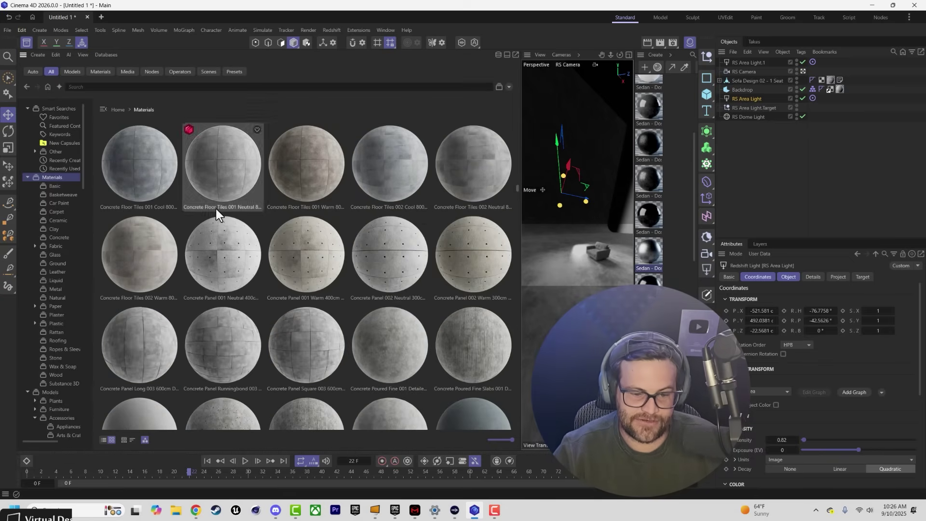
scroll(366, 334, down, 9)
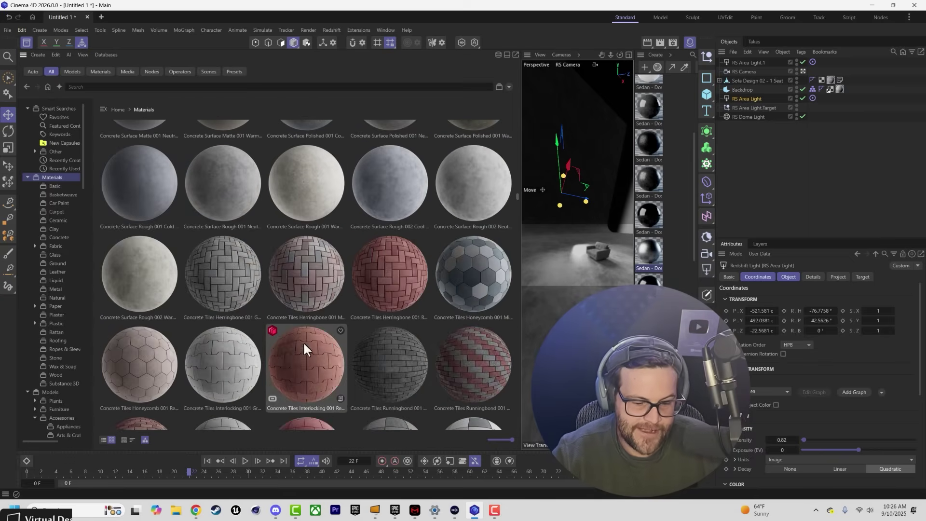
scroll(304, 345, down, 15)
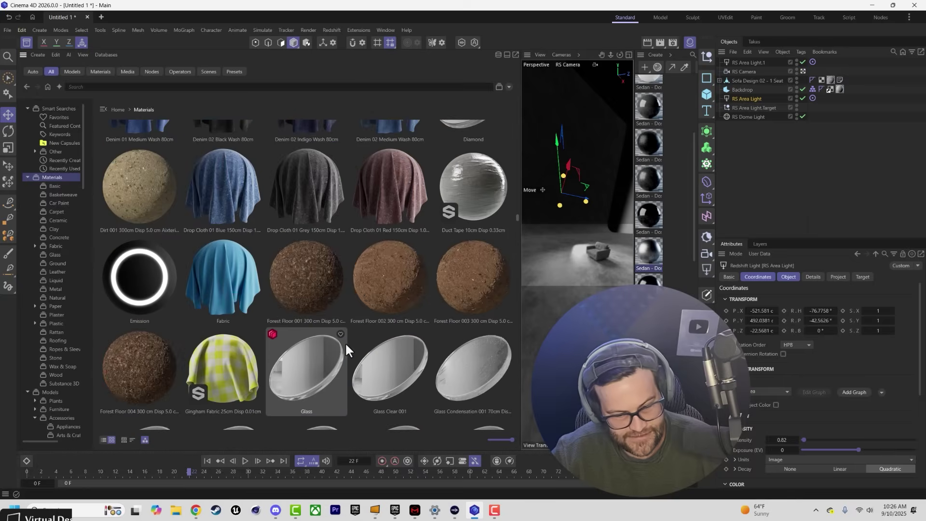
scroll(345, 342, down, 10)
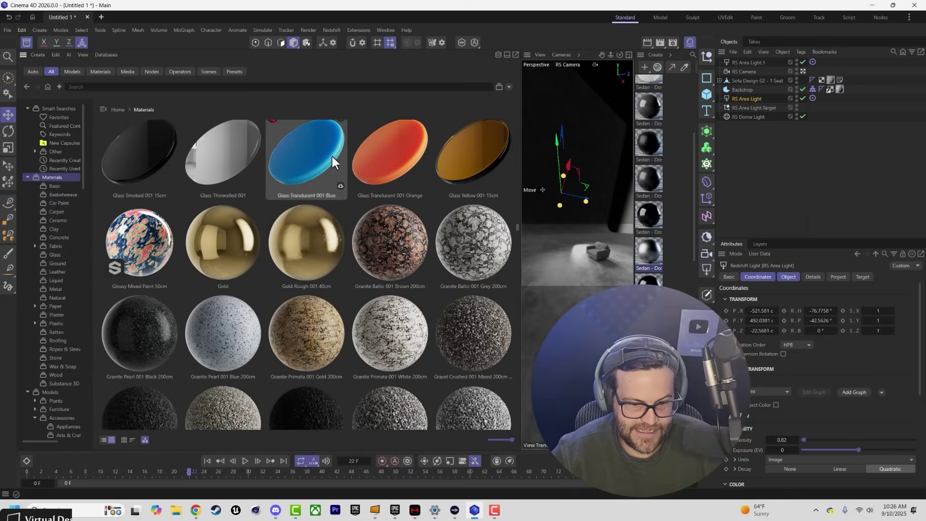
scroll(319, 206, up, 5)
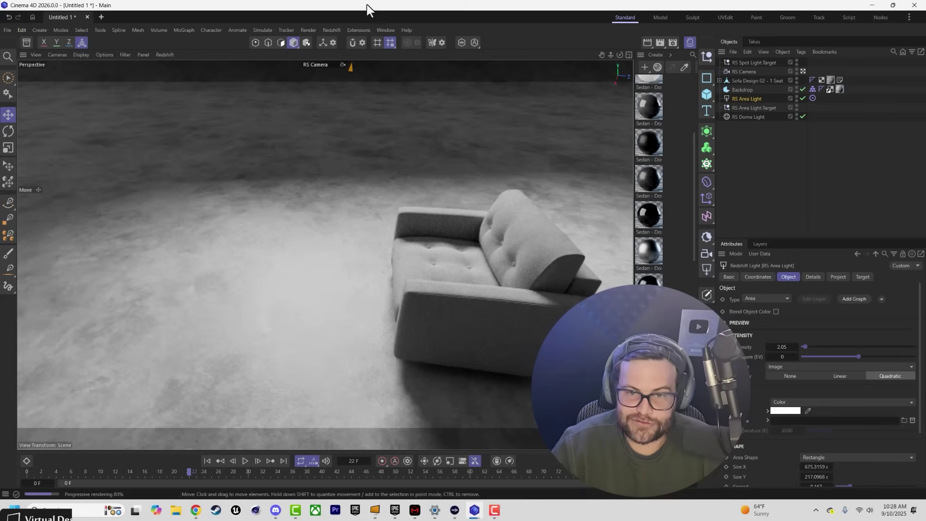
click(20, 30)
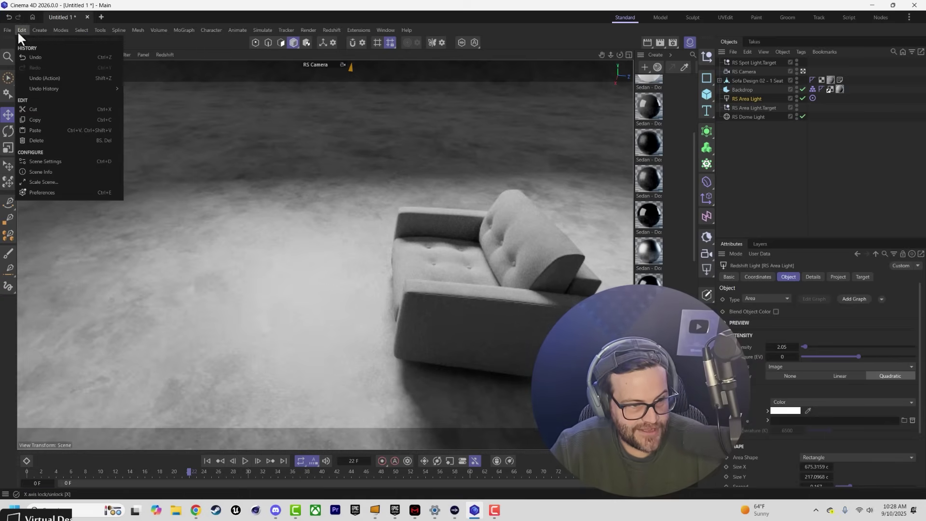
click(58, 193)
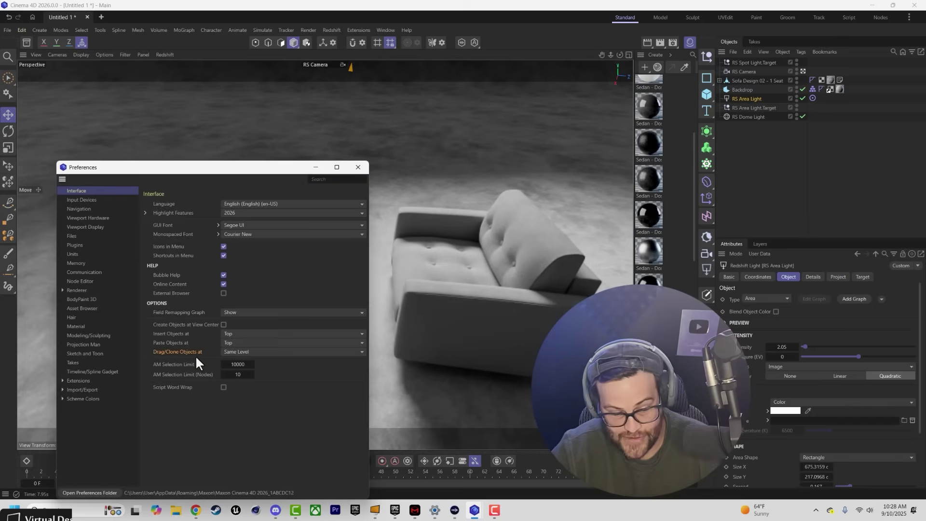
click(274, 352)
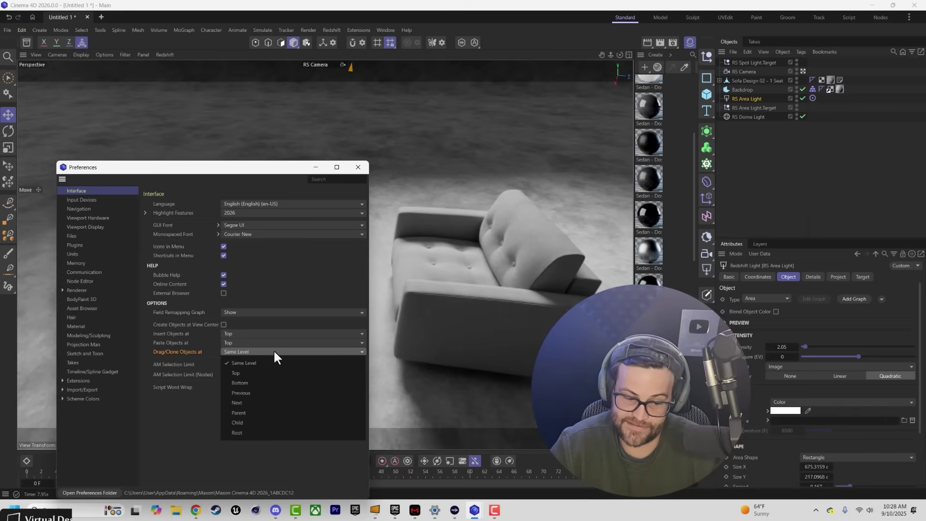
click(171, 420)
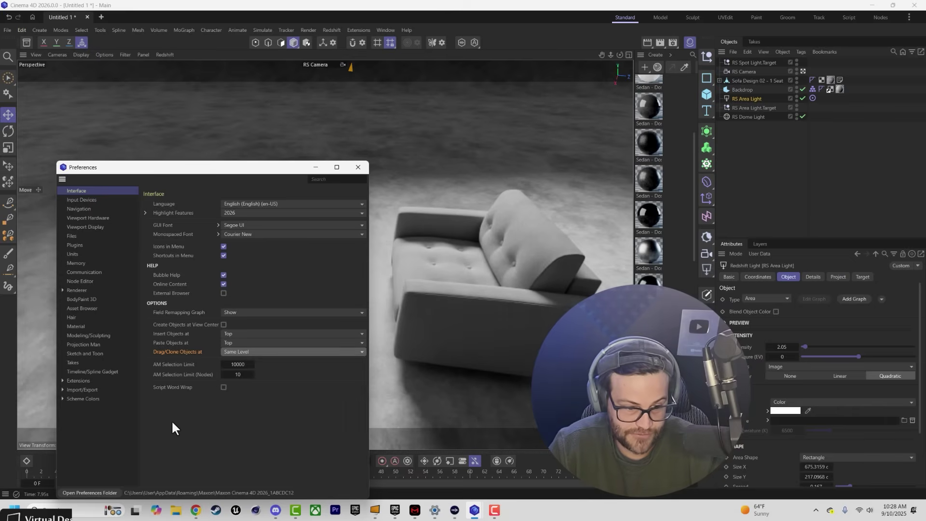
click(358, 167)
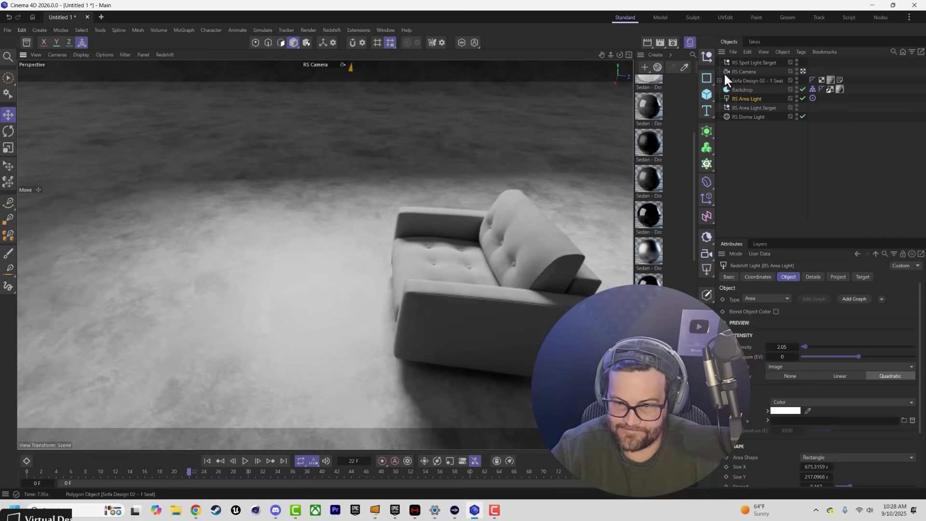
Step: Open Browse Redshift Materials and scroll its categories down to Plastic, ready to search by name
click(656, 67)
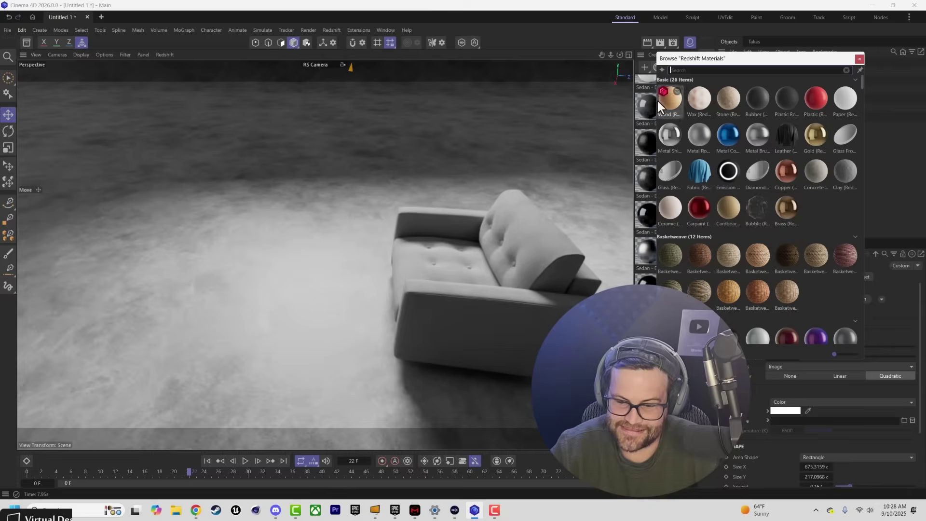
scroll(692, 279, down, 8)
scroll(722, 277, down, 15)
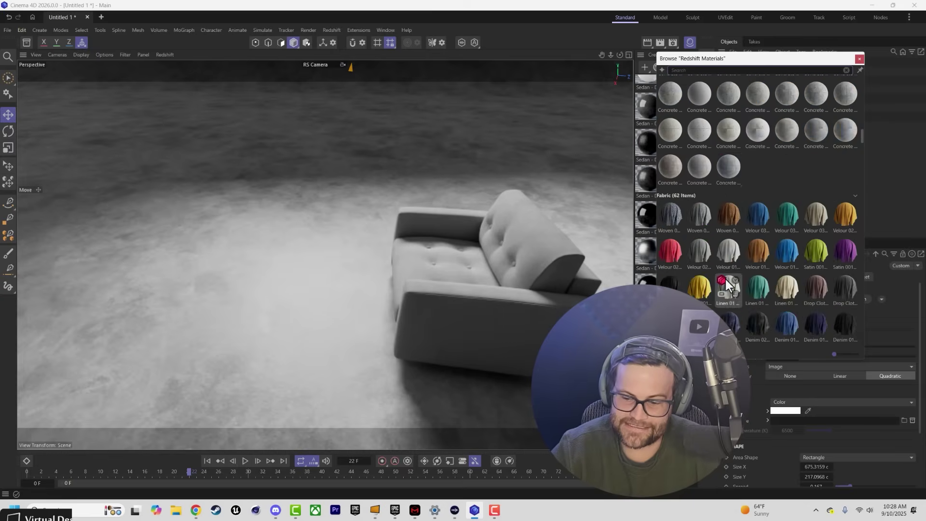
scroll(725, 276, down, 5)
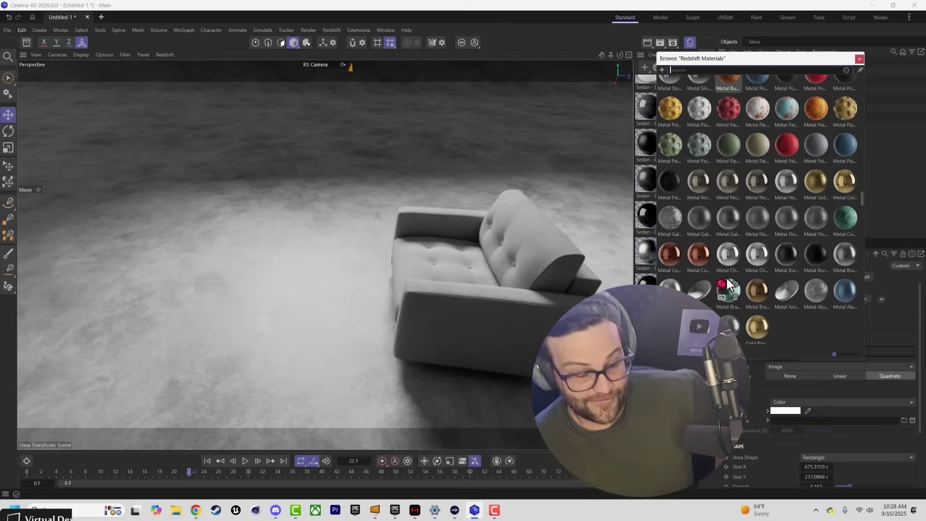
scroll(838, 251, down, 15)
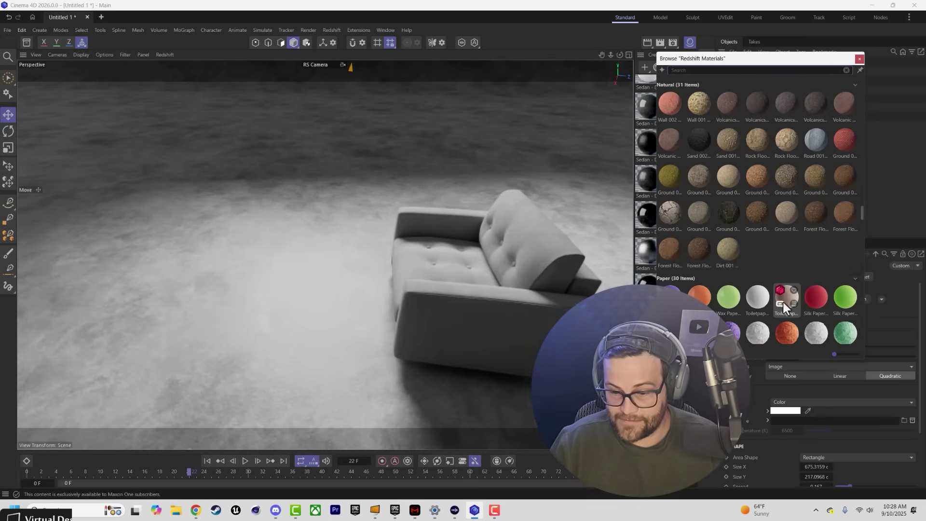
scroll(798, 285, down, 5)
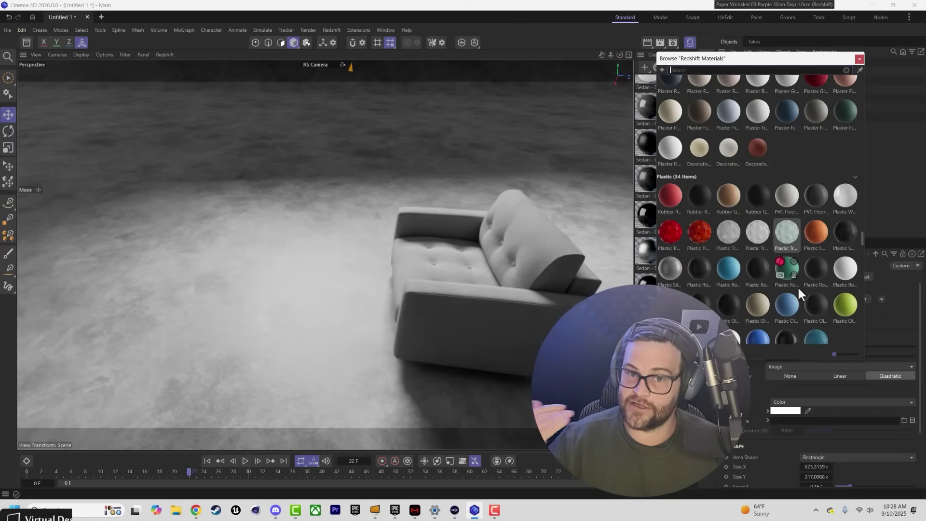
click(853, 68)
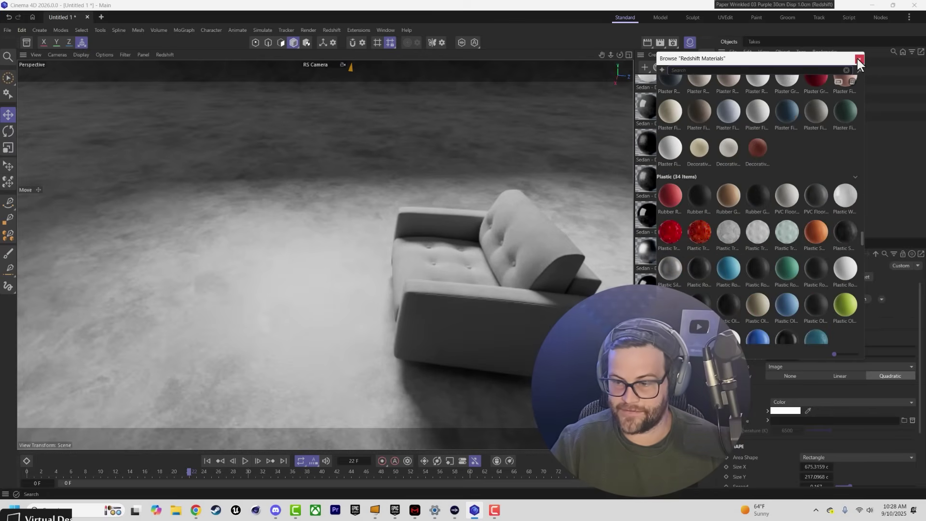
Step: Hide the materials panels and add an RS Area Light above and left of the sofa
click(859, 58)
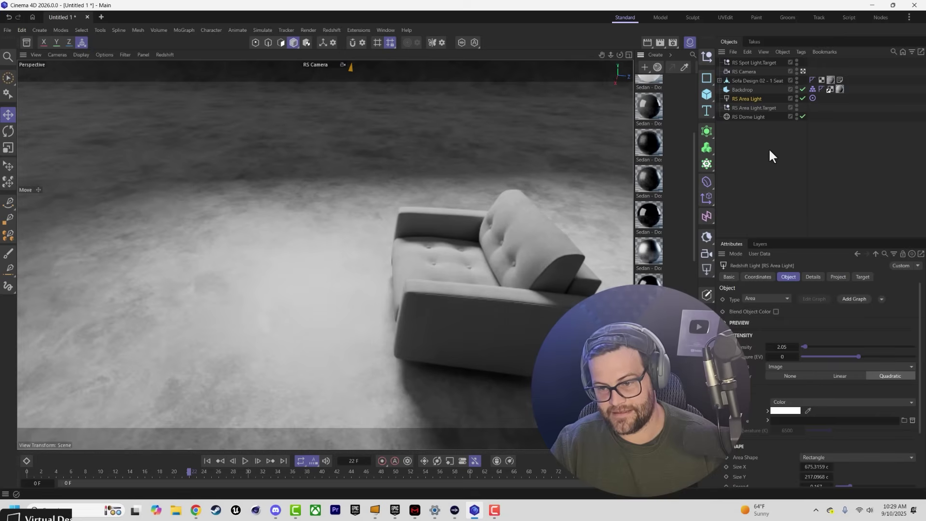
click(687, 41)
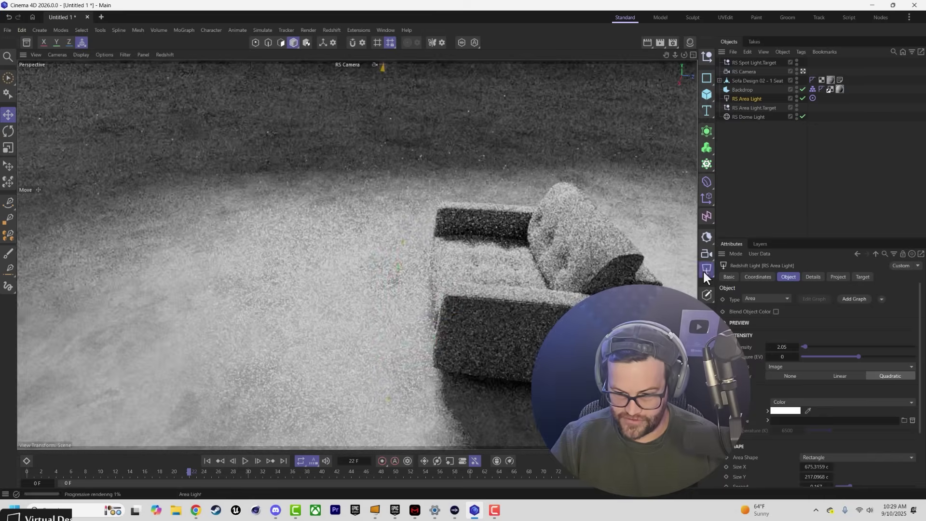
click(707, 268)
drag(429, 293, 237, 162)
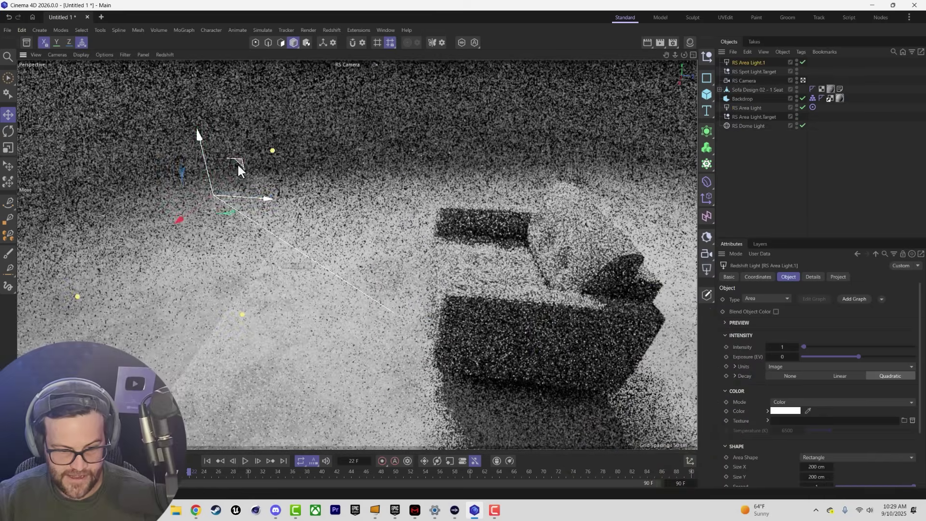
scroll(769, 442, down, 3)
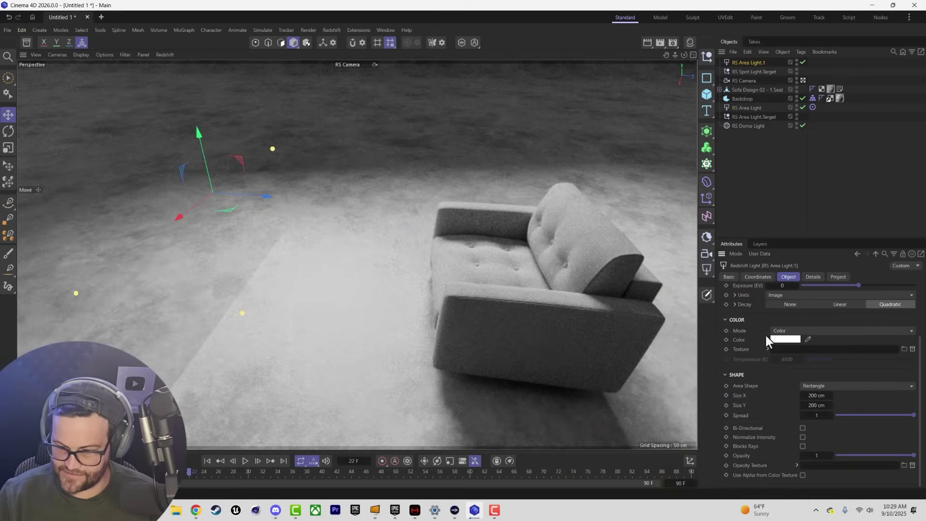
click(810, 276)
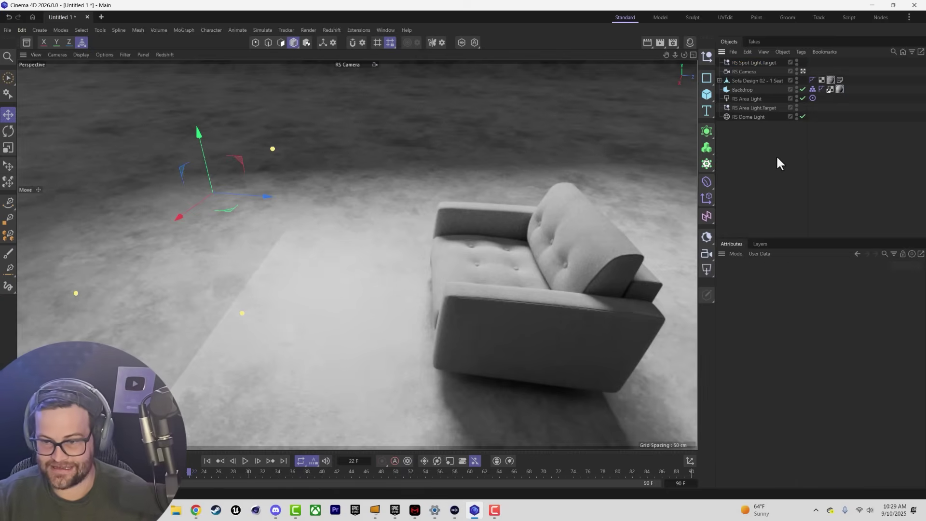
Step: Set RS Area Light.1's Camera contribution to 0, then delete that extra light
key(Delete)
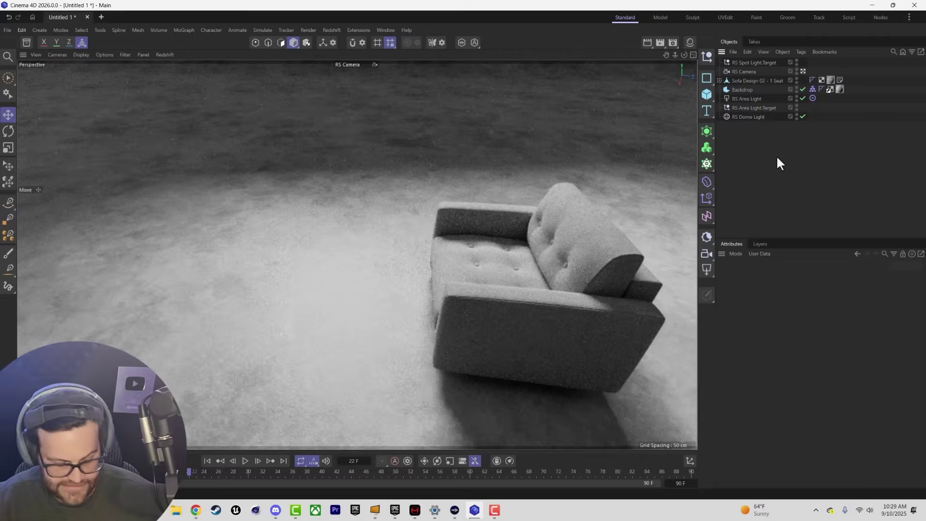
key(ctrl+z)
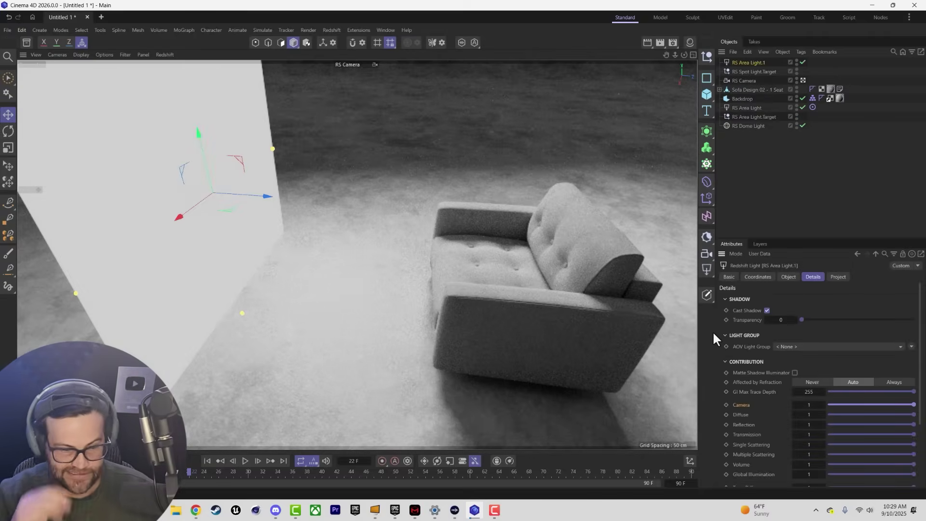
drag(913, 404, 717, 345)
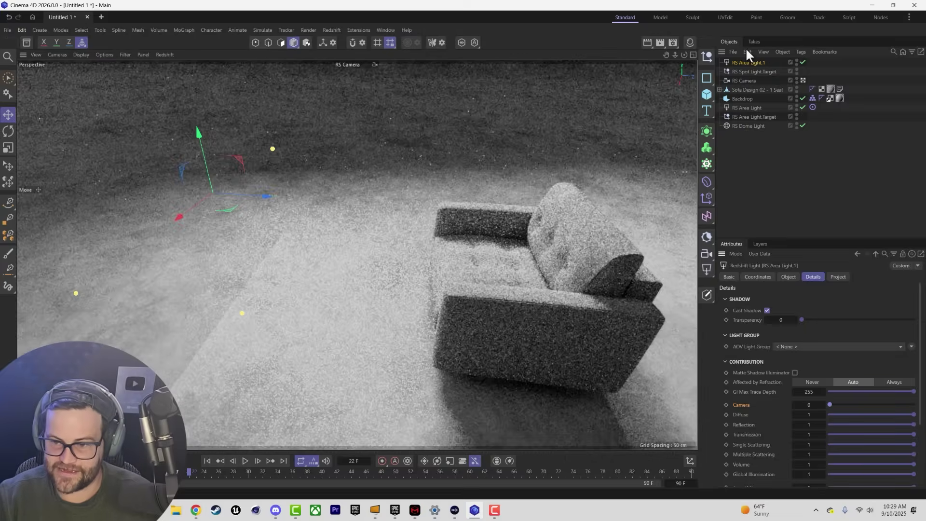
key(Delete)
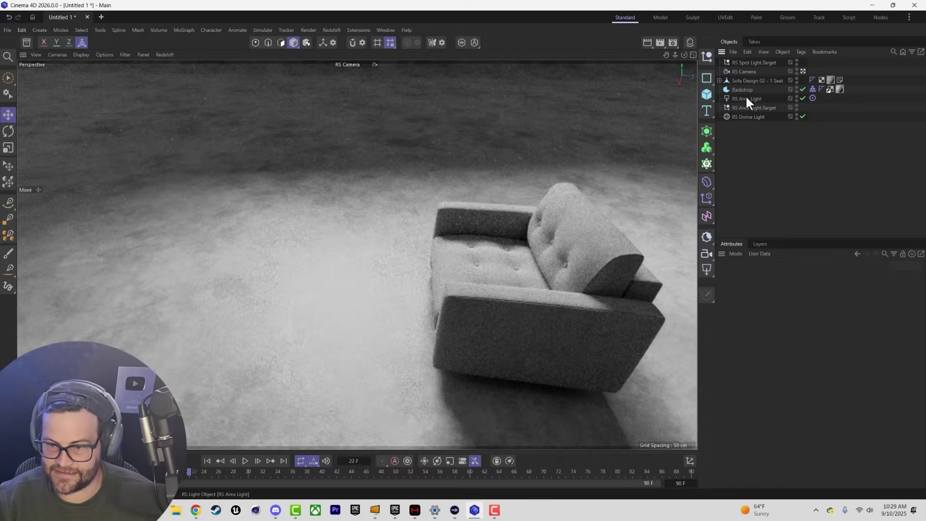
Step: Review the RS Area Light and RS Dome Light main settings
click(745, 98)
scroll(417, 212, down, 5)
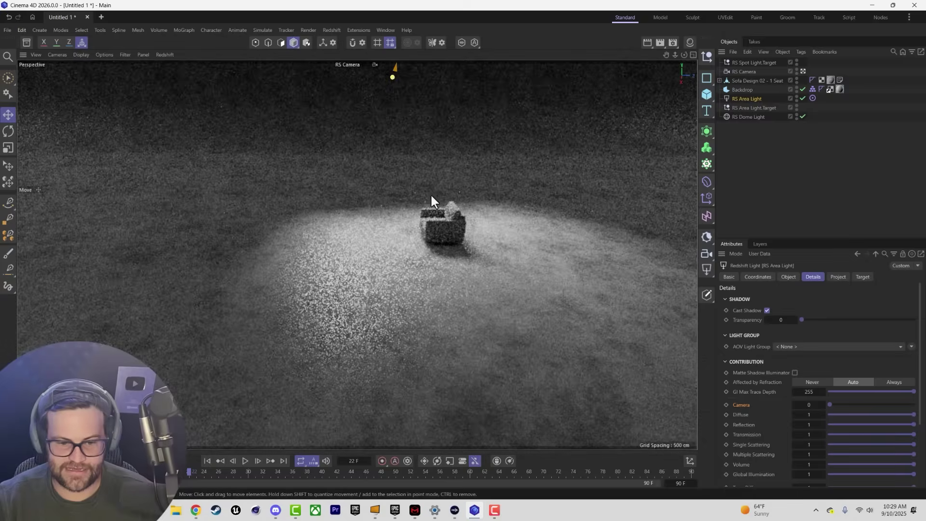
scroll(431, 196, up, 3)
click(748, 117)
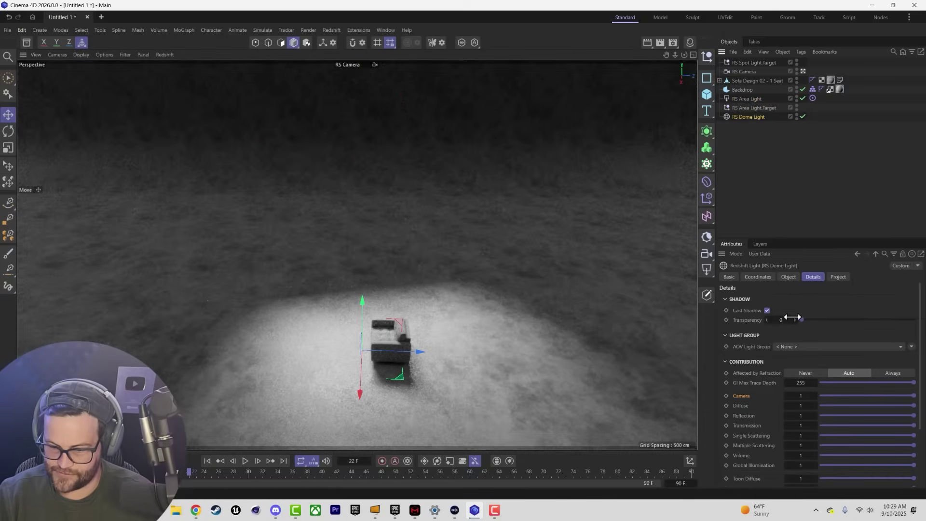
click(788, 276)
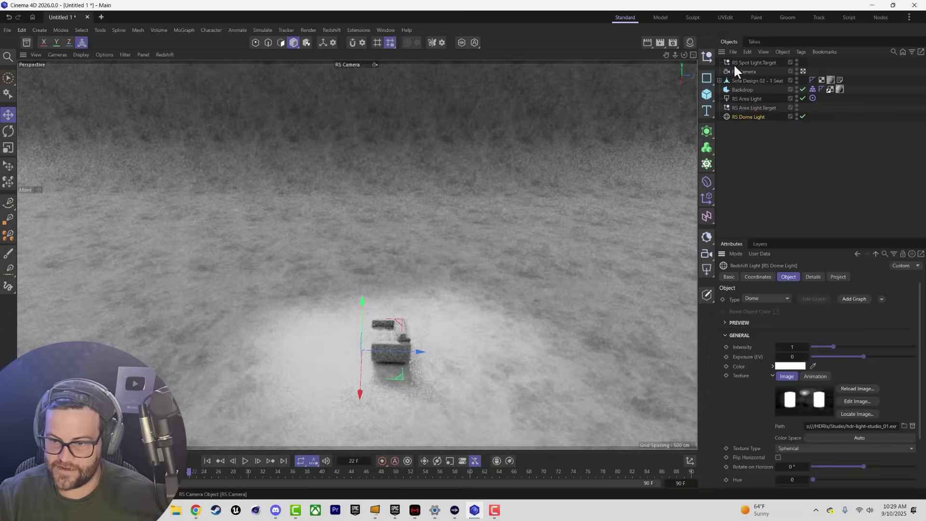
Step: Raise the RS Area Light's Intensity to 3 and check its Spread value
click(745, 98)
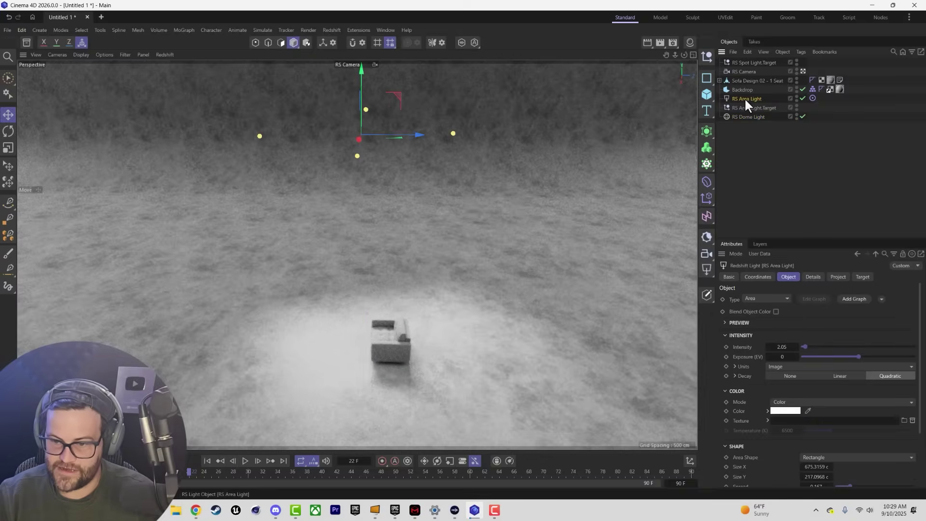
double_click(794, 346)
text(3)
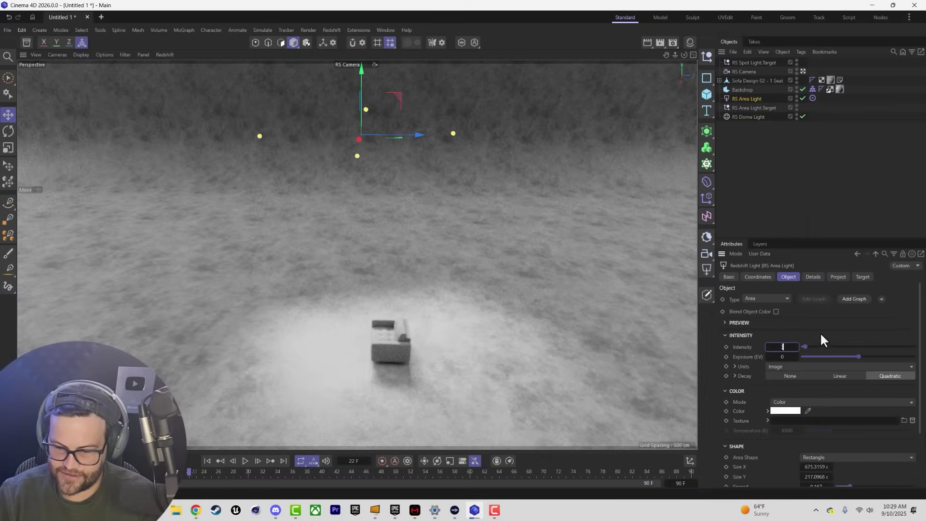
key(Return)
alt+drag(369, 323, 404, 335)
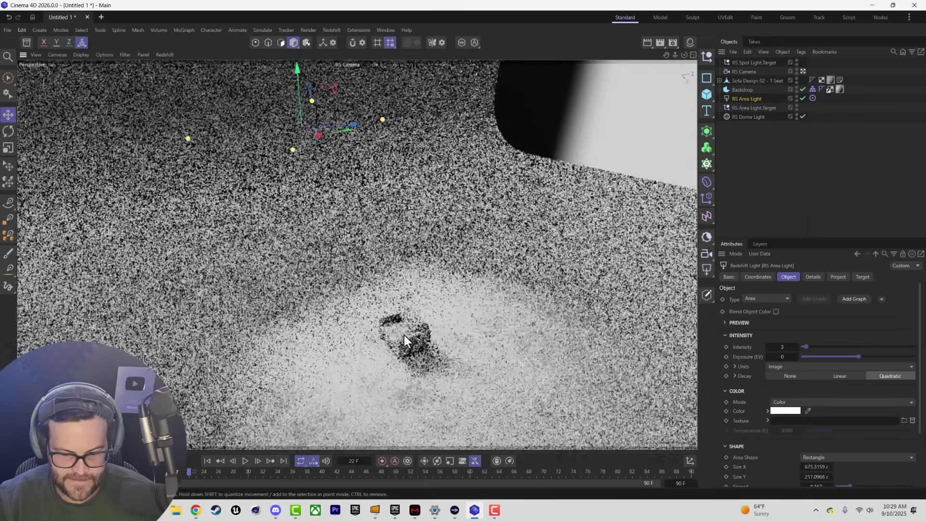
scroll(857, 433, down, 3)
double_click(815, 415)
click(762, 405)
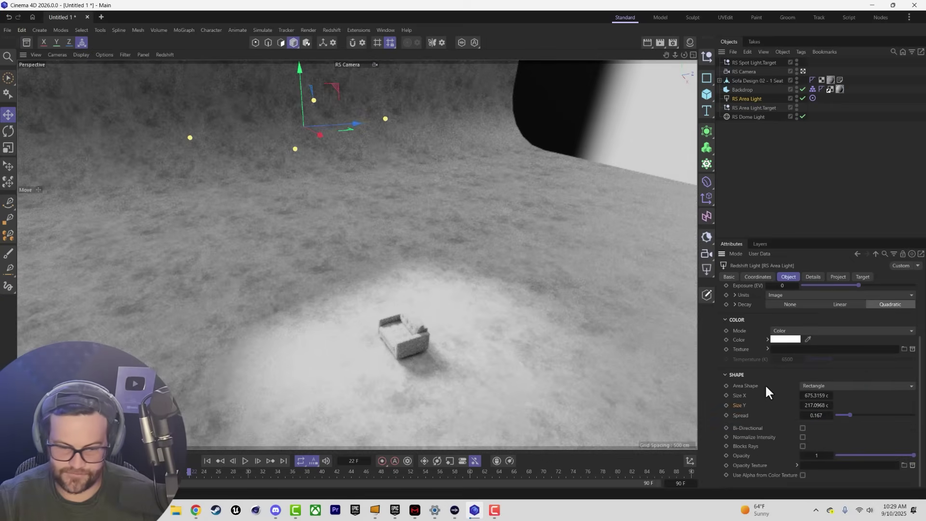
scroll(424, 286, up, 5)
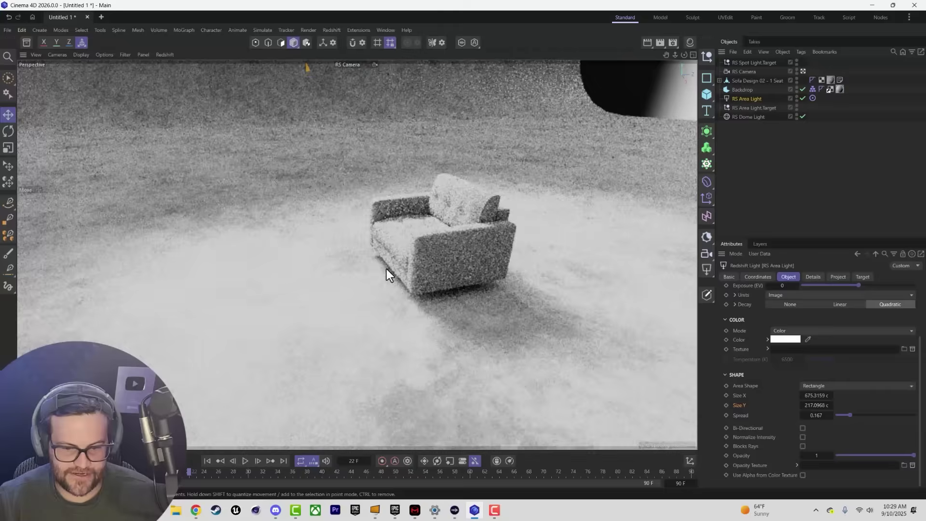
Step: Add an RS Environment object from the Redshift Objects menu for volumetric fog
click(332, 30)
mouse_move(341, 47)
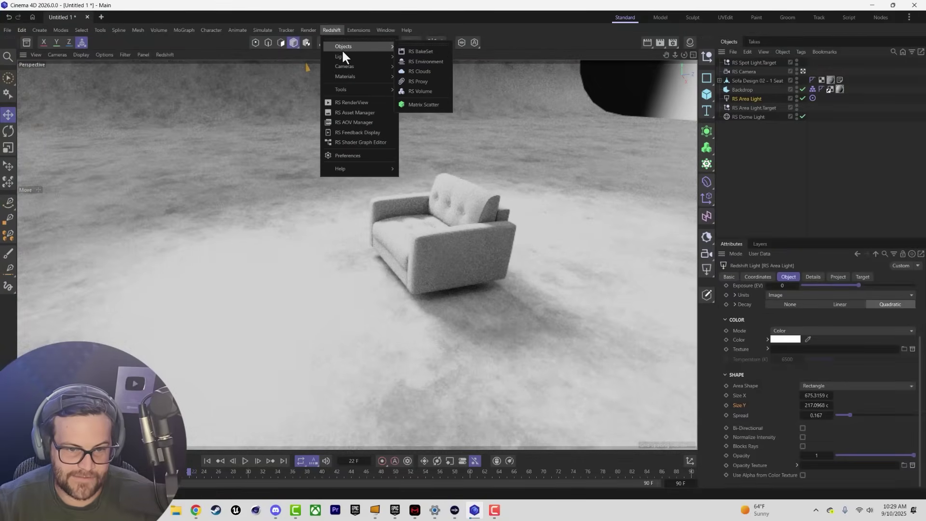
click(434, 62)
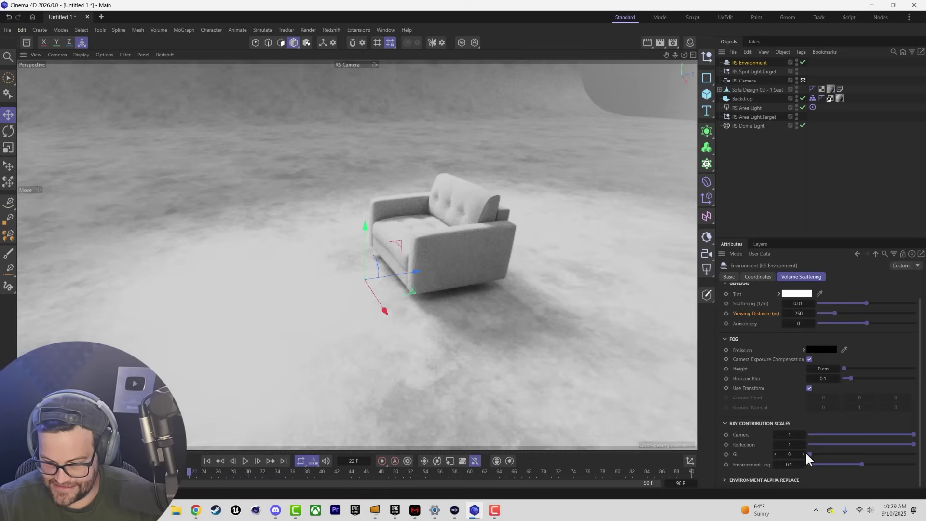
Step: Set the environment's GI contribution to 1 and Environment Fog contribution to about 0.1483
drag(810, 452, 890, 459)
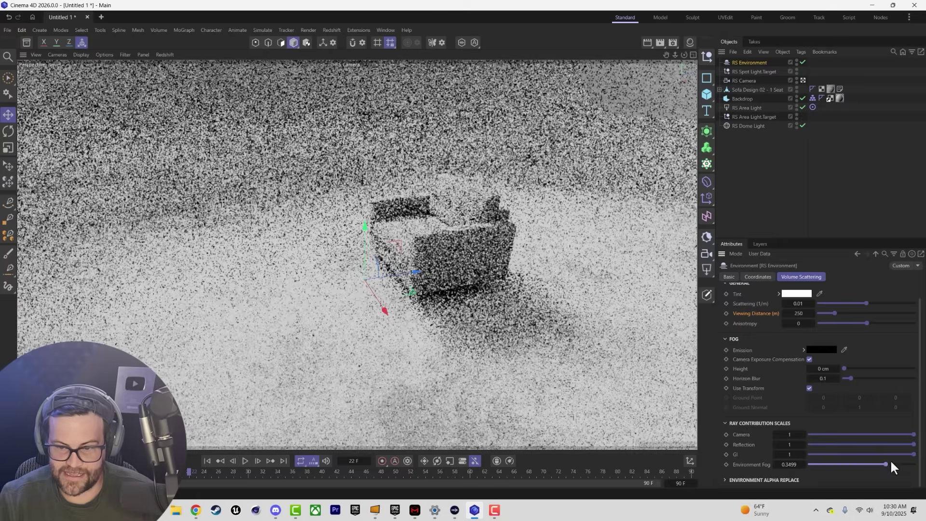
alt+drag(357, 236, 475, 173)
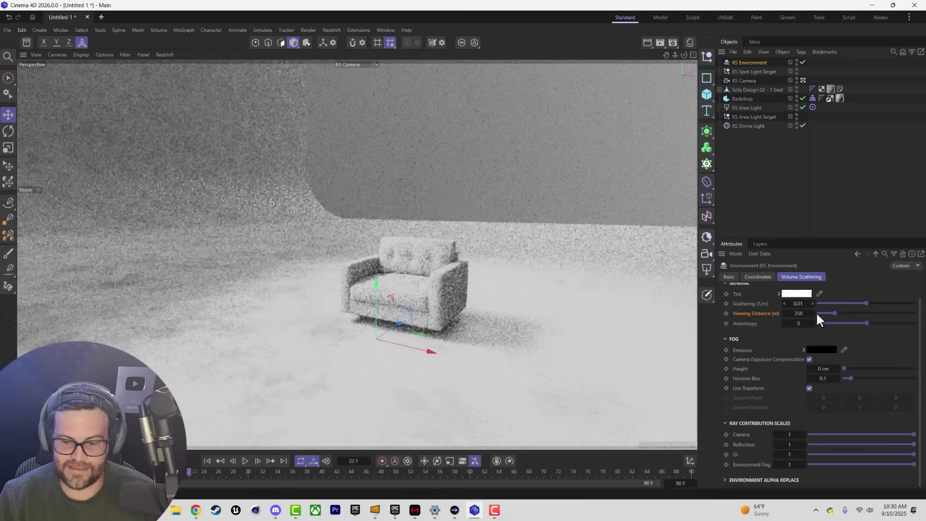
drag(904, 463, 852, 444)
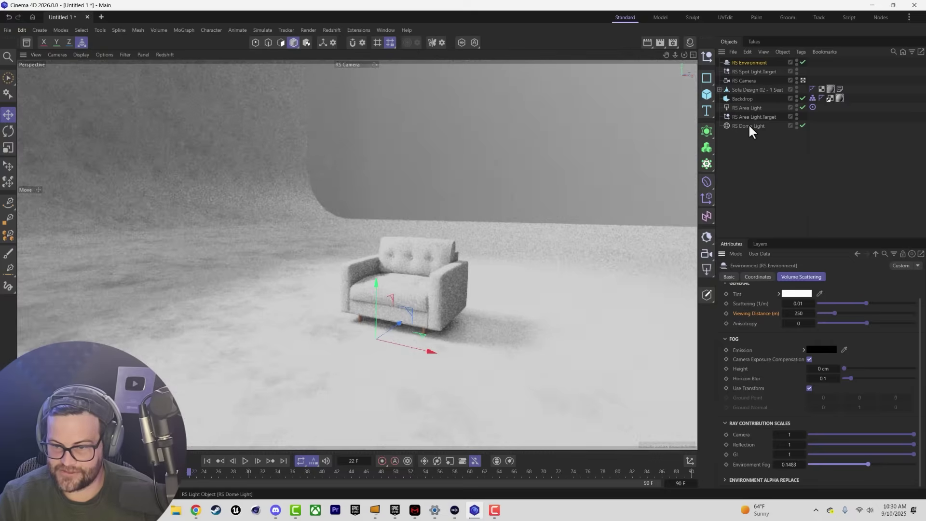
Step: Set the RS Dome Light's Volume contribution to 0 and hide the RS Area Light from the camera
click(749, 125)
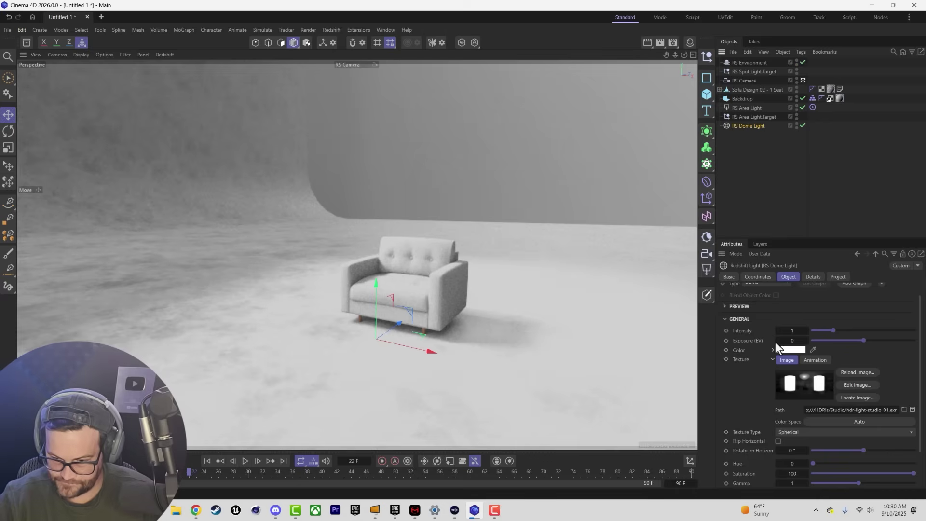
click(804, 278)
drag(841, 440, 840, 438)
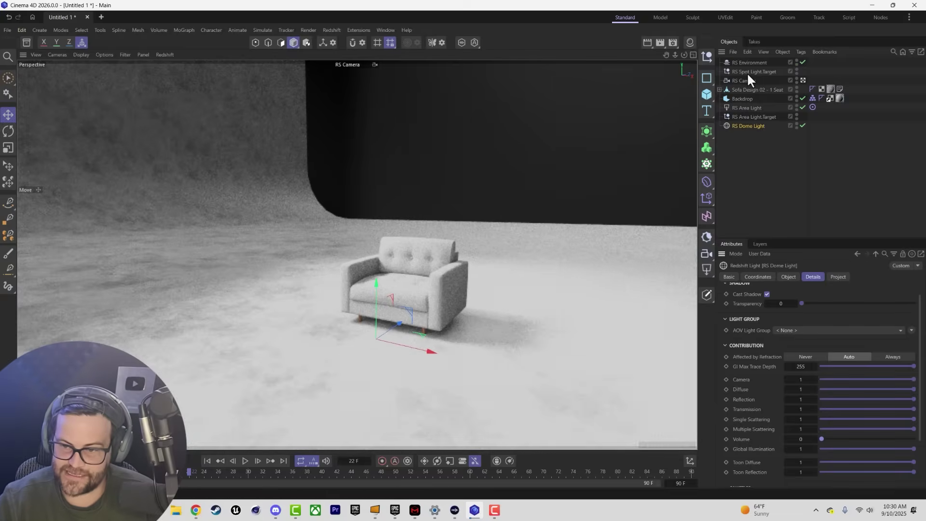
click(746, 108)
drag(913, 388, 794, 381)
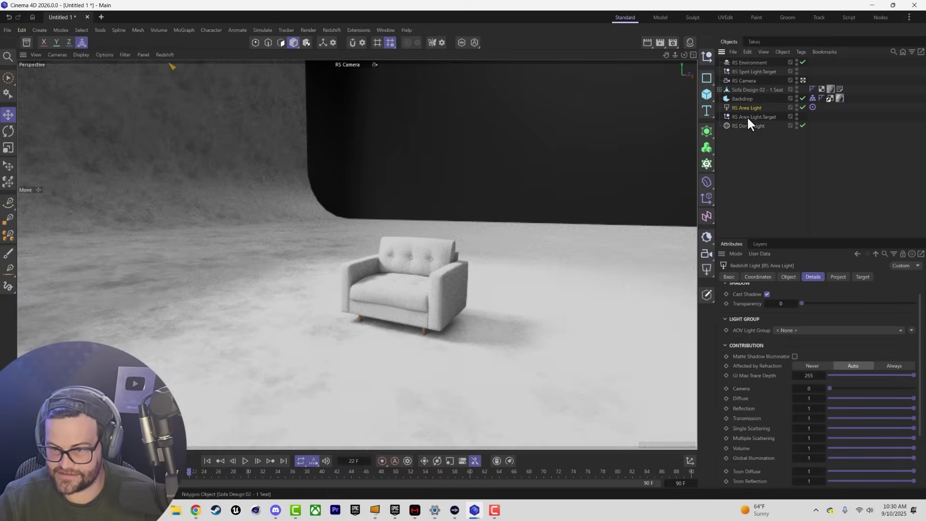
Step: Tune the RS Environment fog: shorter viewing distance, 0.061 scattering, adjusted anisotropy, 18 cm height
click(745, 62)
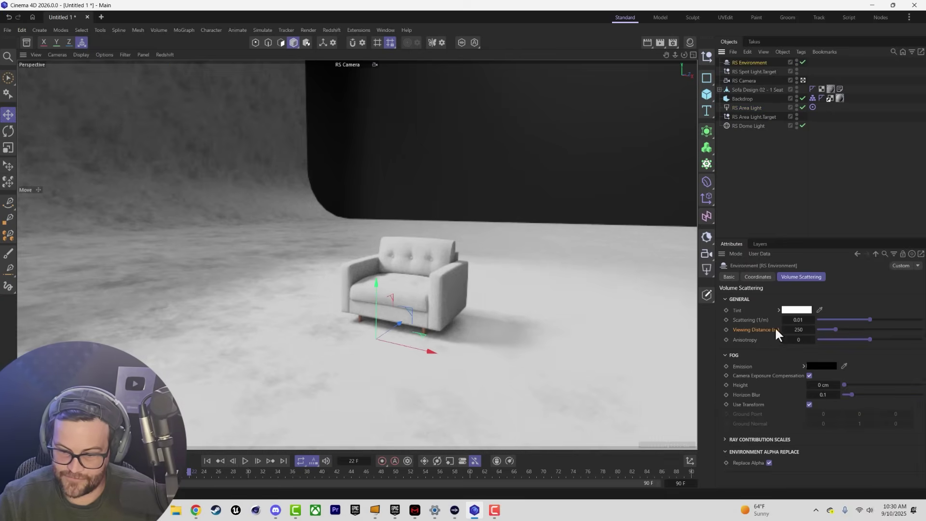
drag(838, 327, 823, 342)
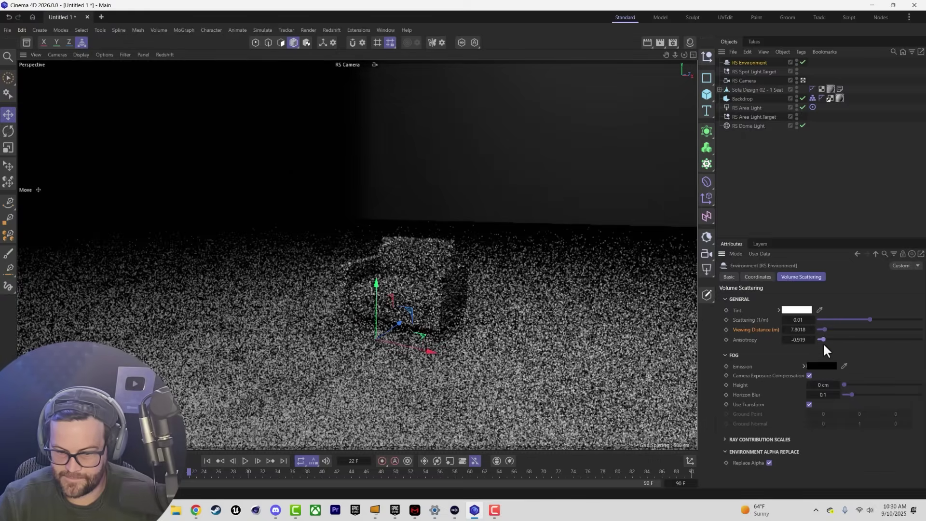
drag(887, 340, 907, 319)
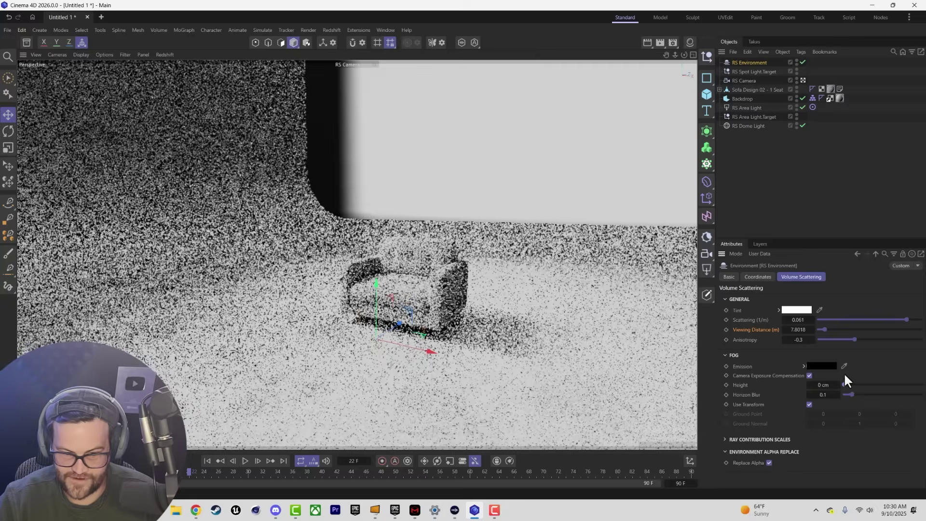
drag(851, 375, 858, 370)
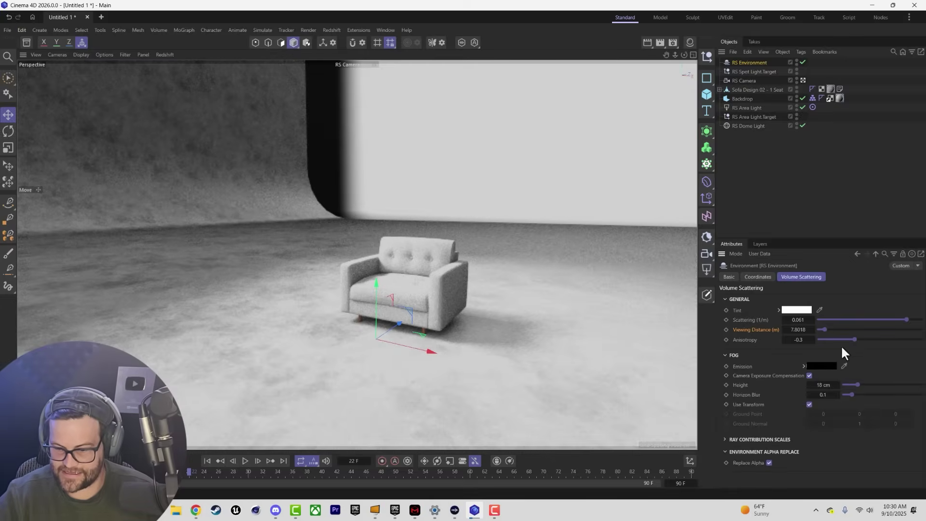
drag(784, 339, 800, 339)
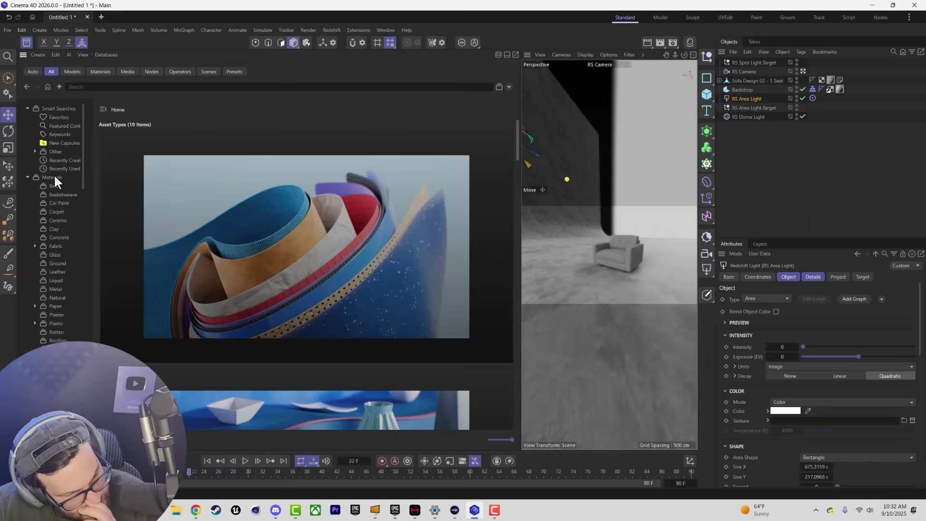
Step: Browse the Materials category in the Asset Browser, then close the Asset Browser panel
click(53, 176)
scroll(305, 280, down, 3)
scroll(306, 279, down, 10)
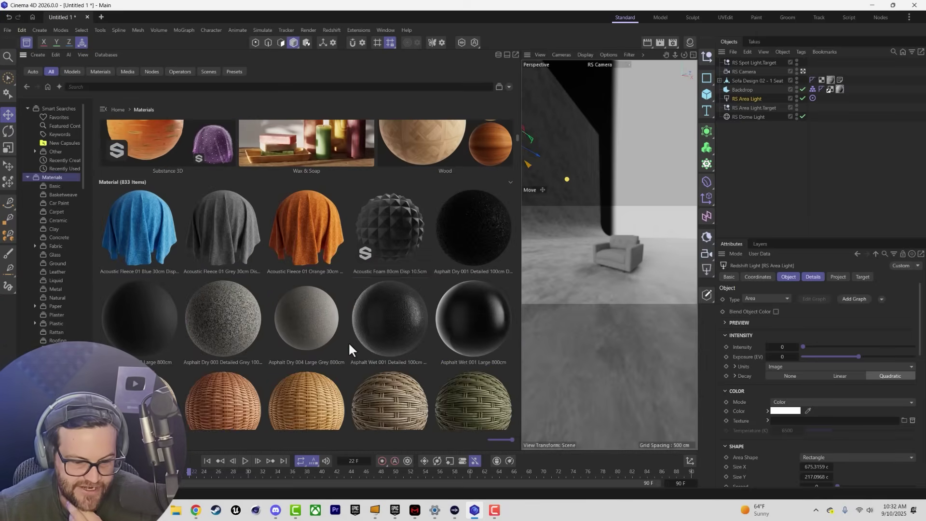
scroll(351, 347, down, 5)
scroll(354, 354, down, 3)
scroll(355, 356, up, 5)
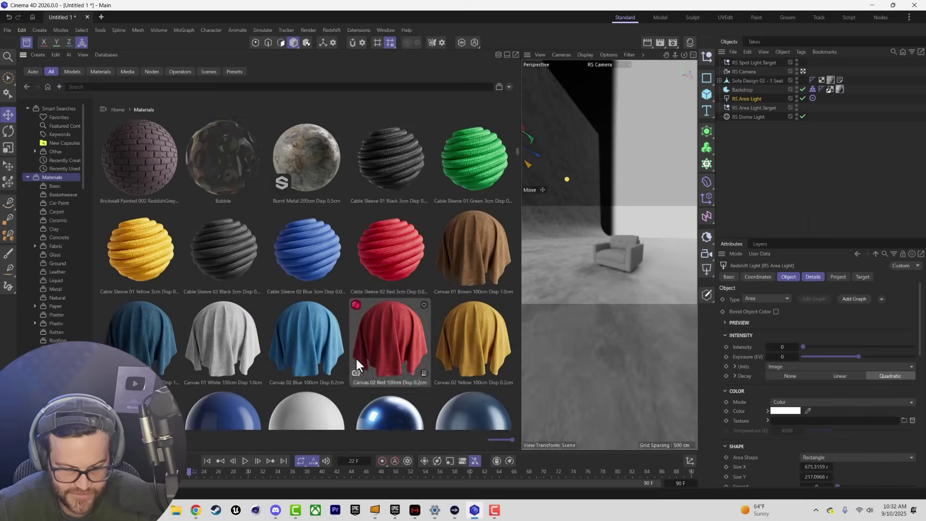
click(27, 43)
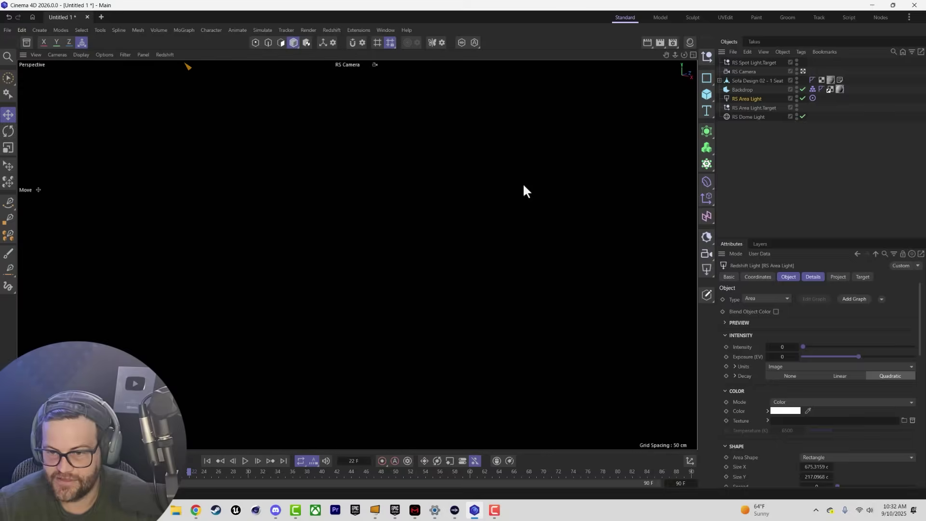
scroll(397, 202, up, 3)
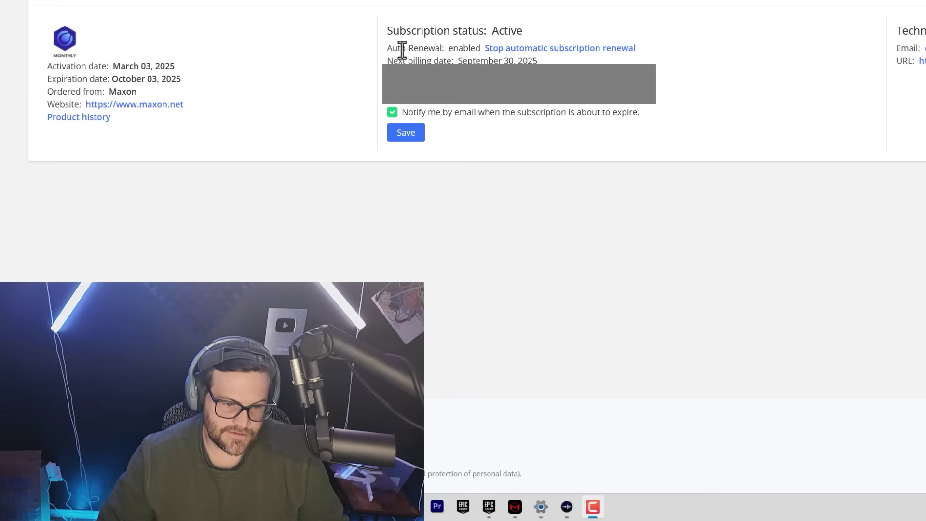
Step: Begin stopping automatic subscription renewal and open the cancellation Reason dropdown
click(512, 57)
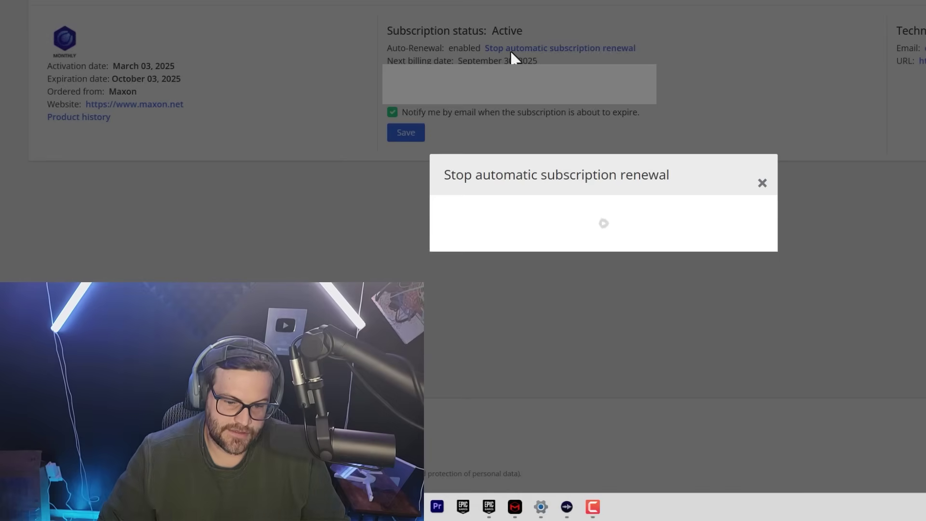
click(526, 277)
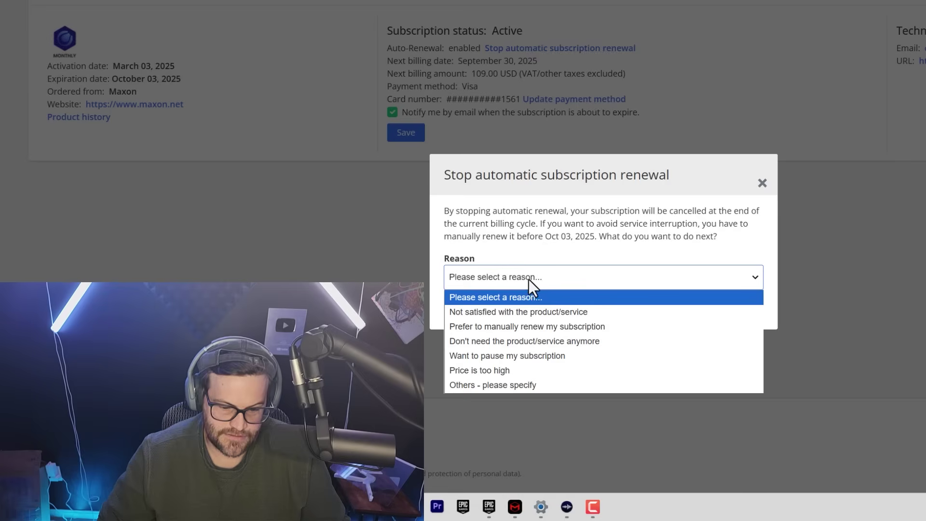